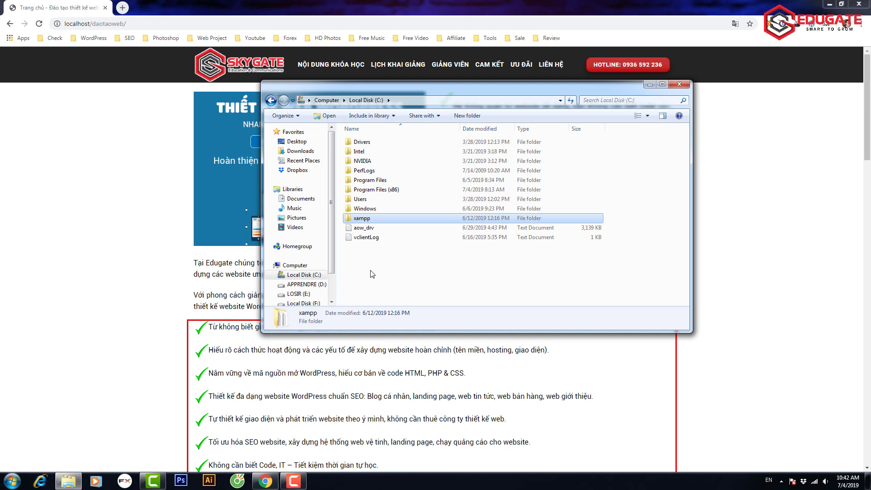
# - Copy the daotaoweb folder from C:\xampp\htdocs
pyautogui.doubleClick(362, 219)
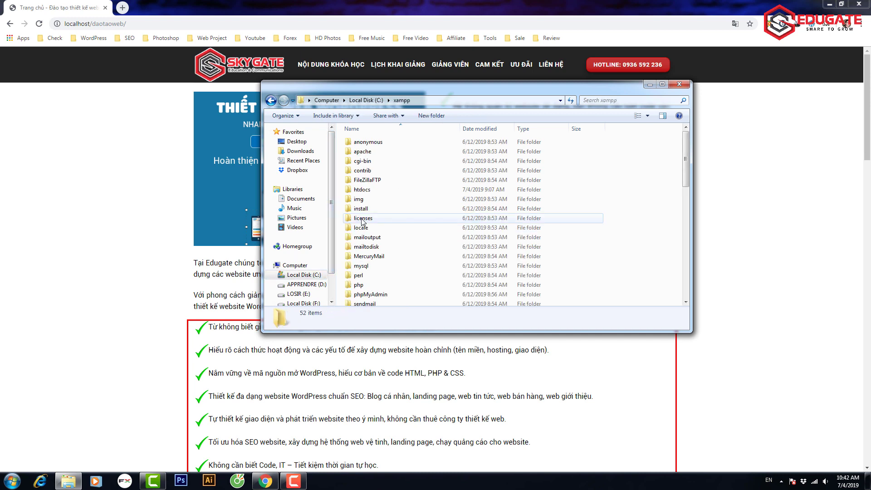
pyautogui.doubleClick(362, 190)
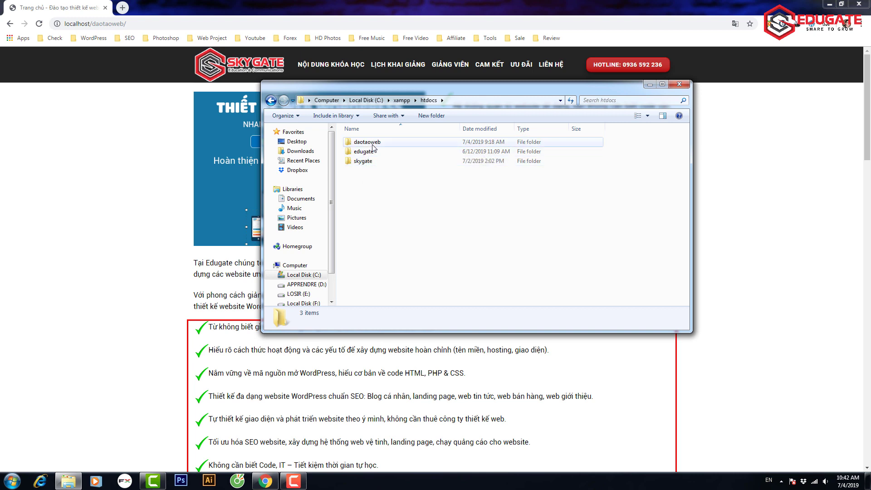
pyautogui.click(365, 161)
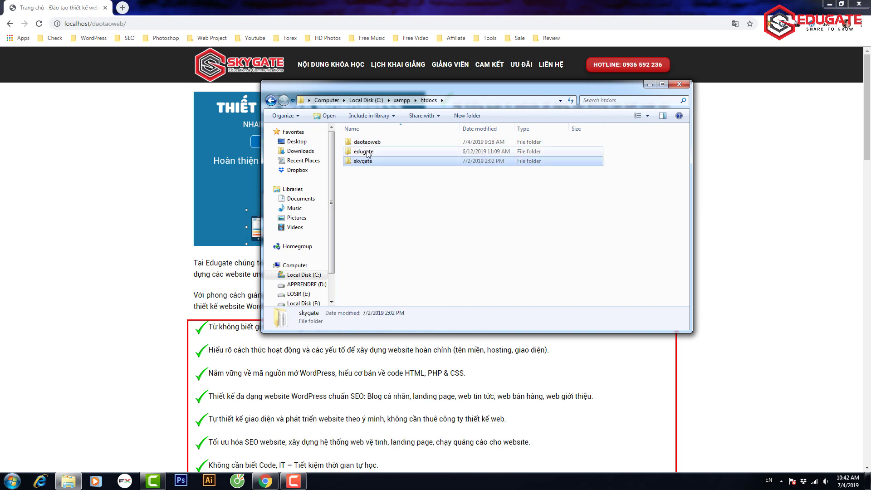
pyautogui.click(372, 143)
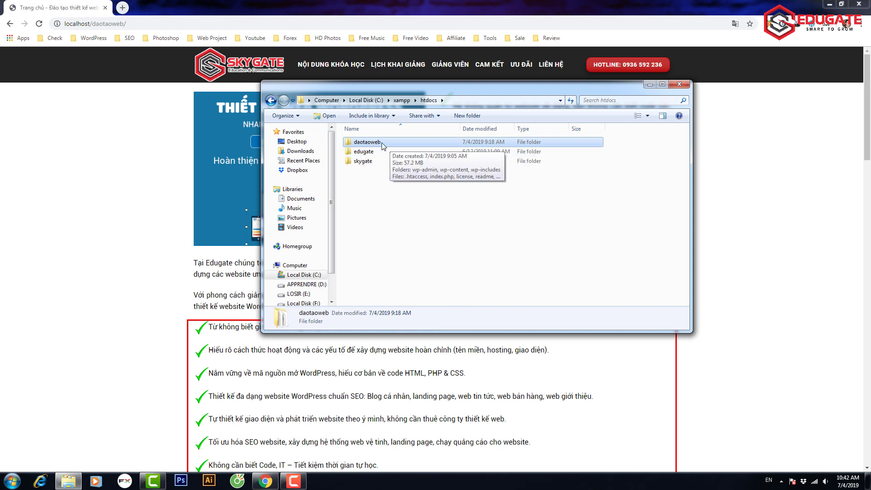
pyautogui.rightClick(382, 143)
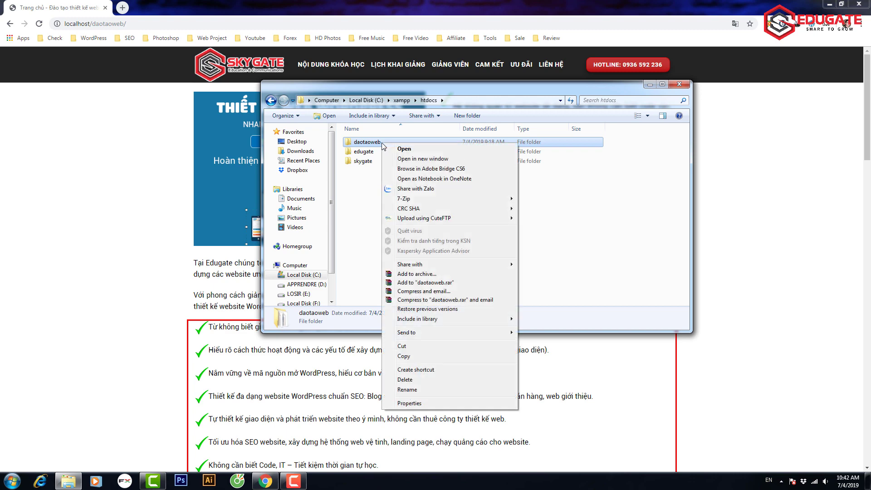
pyautogui.click(403, 356)
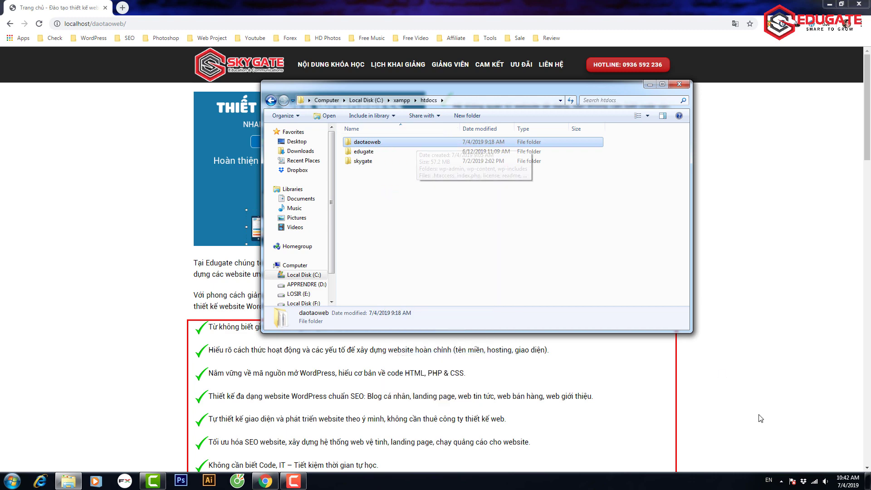
# - Paste the daotaoweb folder onto the desktop, then return to Chrome
pyautogui.click(868, 482)
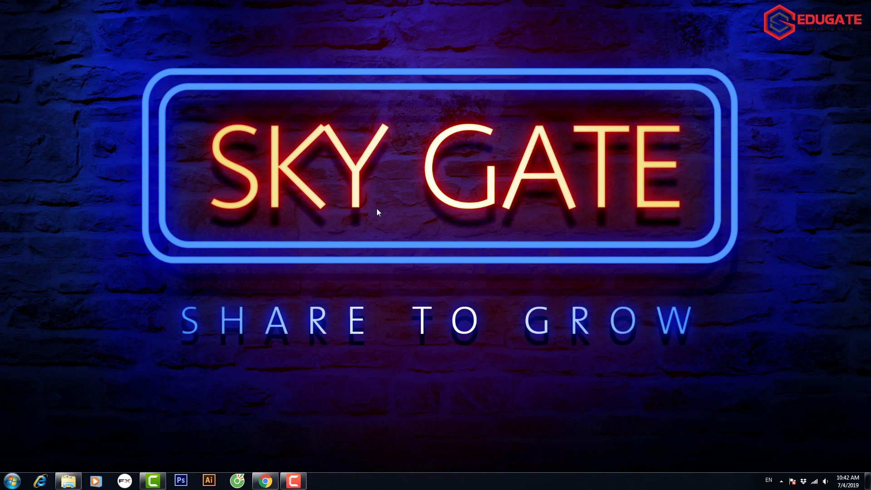
pyautogui.rightClick(135, 98)
pyautogui.click(193, 130)
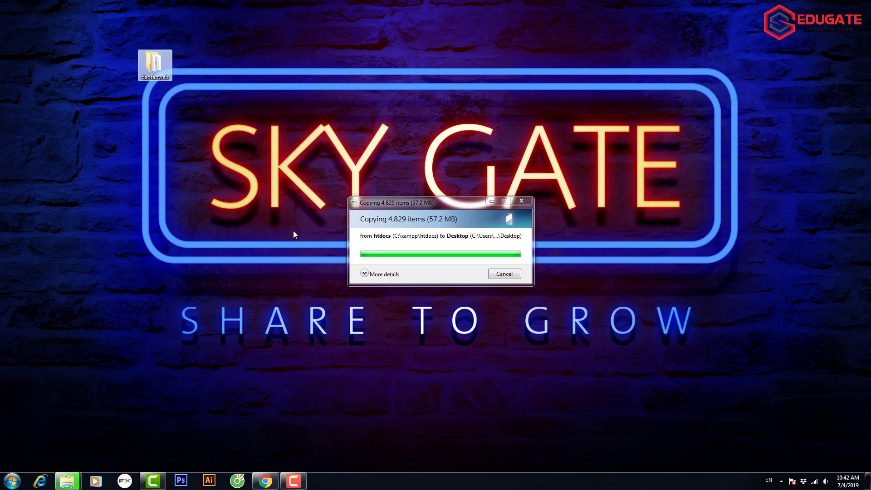
pyautogui.moveTo(137, 67); pyautogui.dragTo(102, 67)
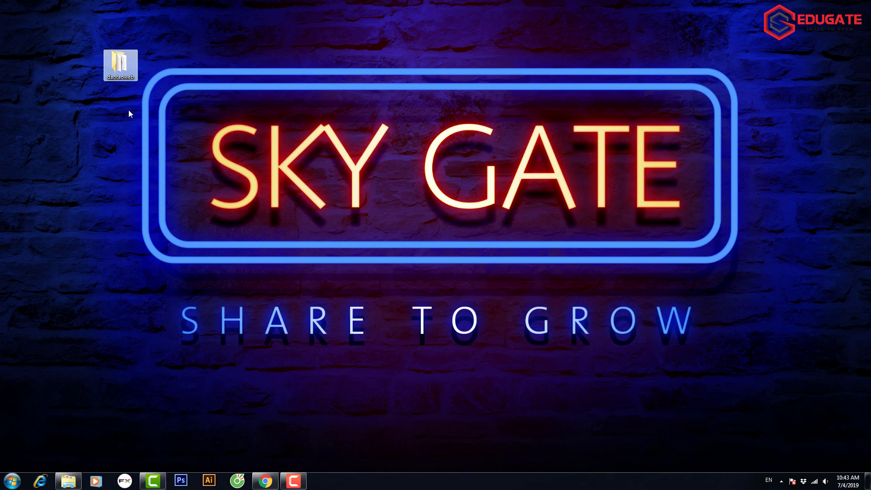
pyautogui.click(266, 482)
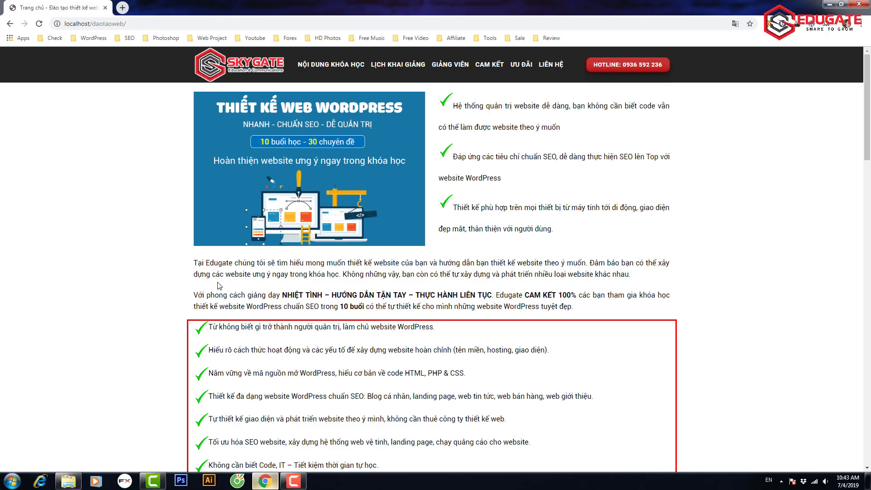
# - Load localhost/phpmyadmin in a new Chrome tab
pyautogui.click(123, 8)
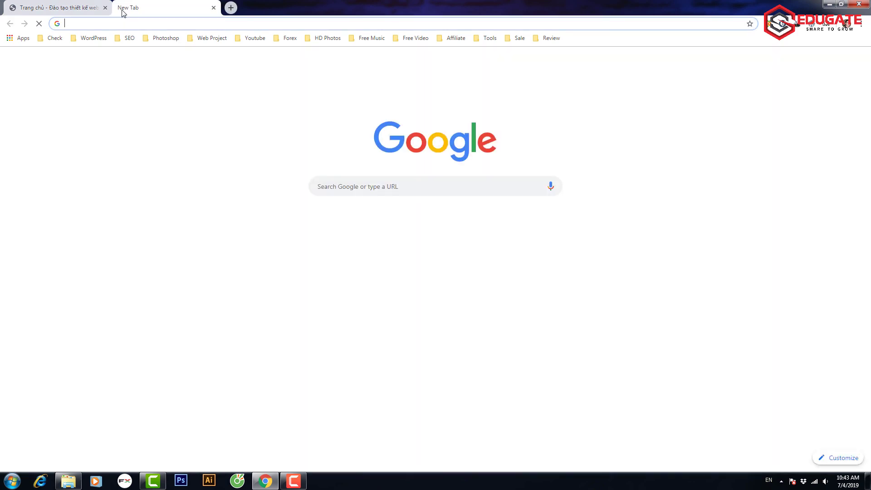
pyautogui.write('lo')
pyautogui.press('Return')
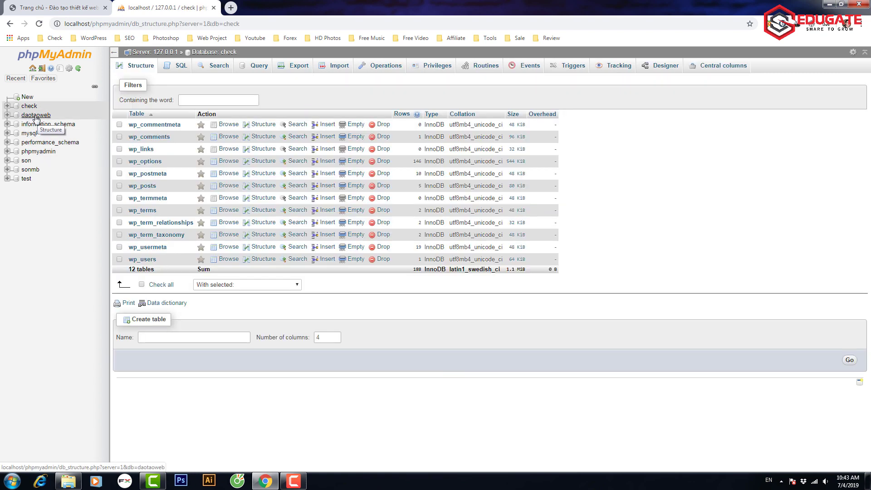
# - Quick-export the daotaoweb database to daotaoweb.sql and show the download in its folder
pyautogui.click(35, 116)
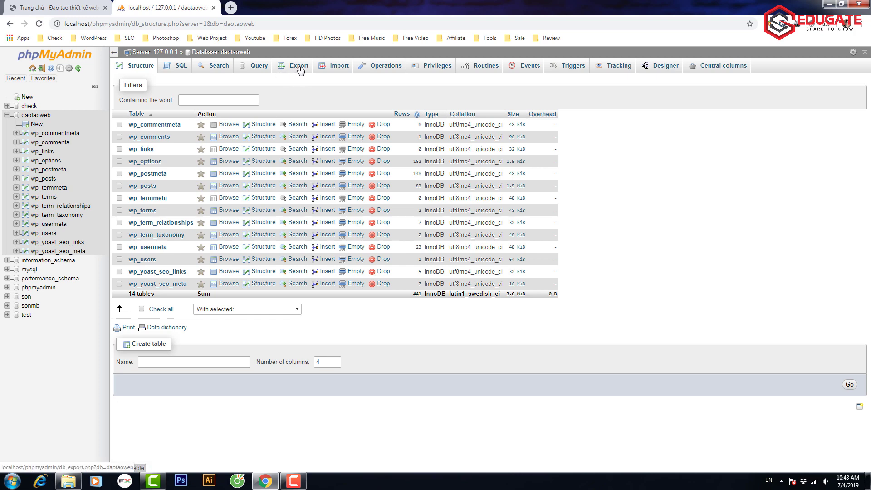
pyautogui.click(299, 67)
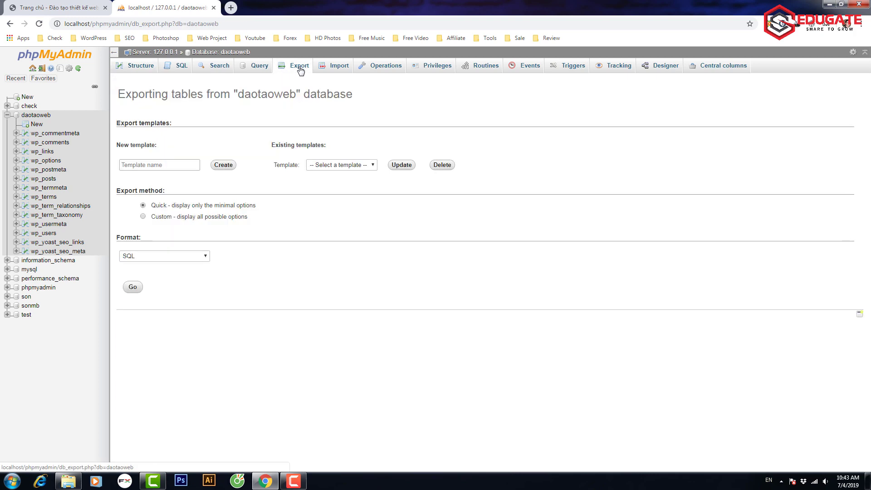
pyautogui.click(133, 286)
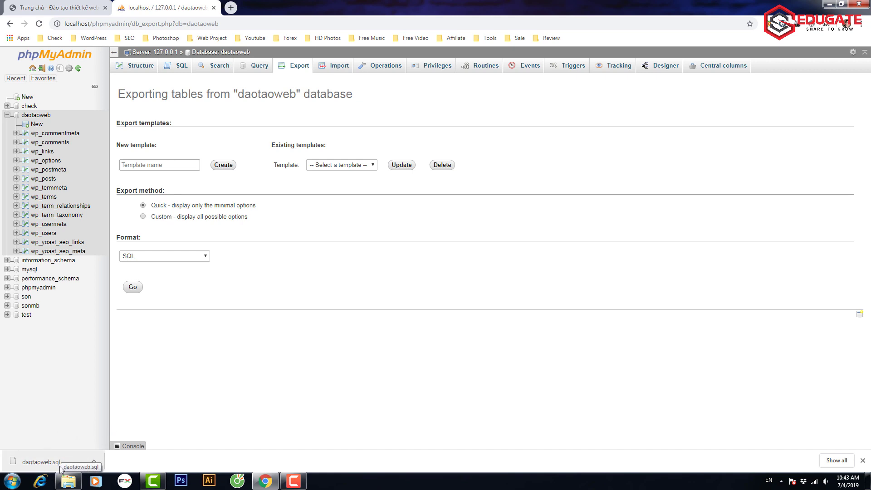
pyautogui.click(93, 463)
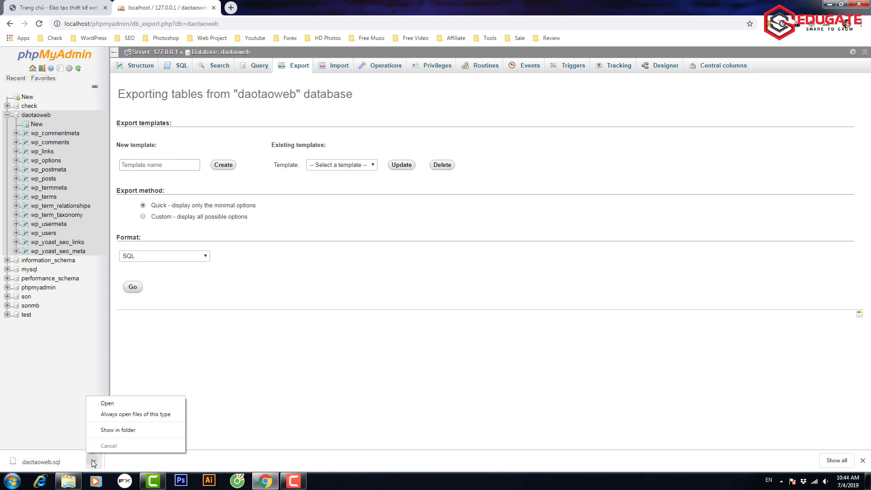
pyautogui.click(106, 430)
# - Copy daotaoweb.sql from Downloads and paste it onto the desktop
pyautogui.rightClick(395, 185)
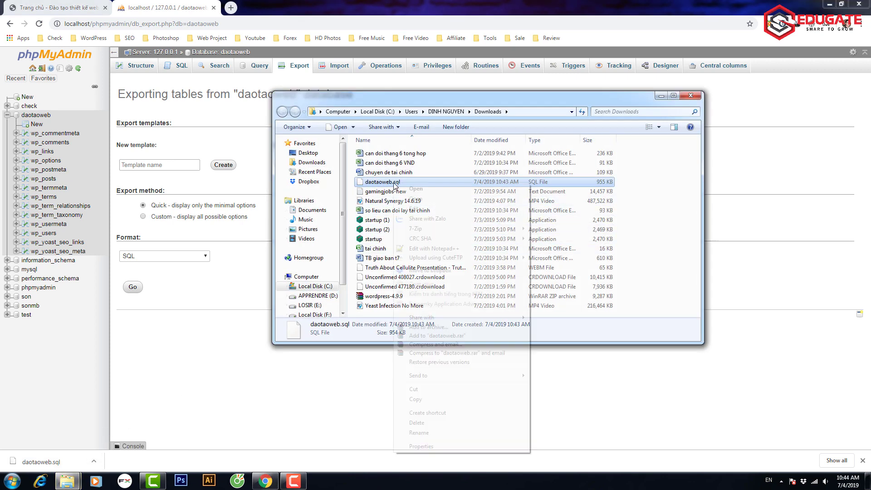
pyautogui.click(450, 400)
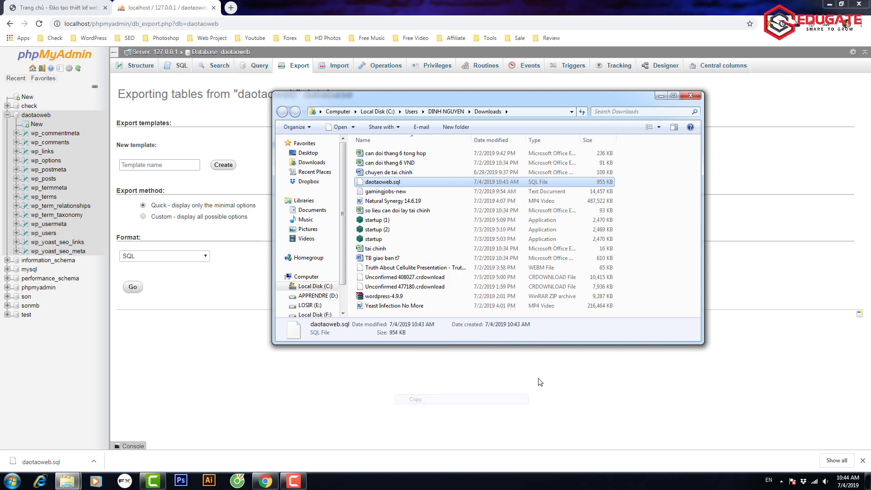
pyautogui.click(522, 364)
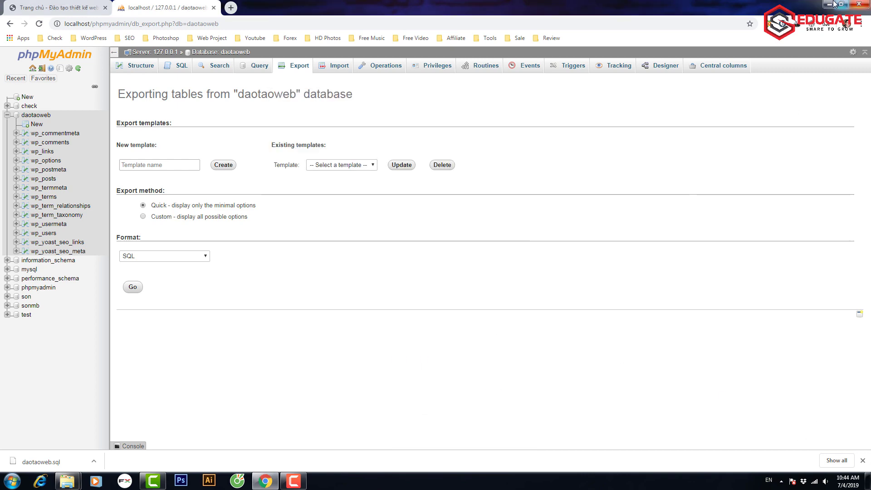
pyautogui.click(833, 5)
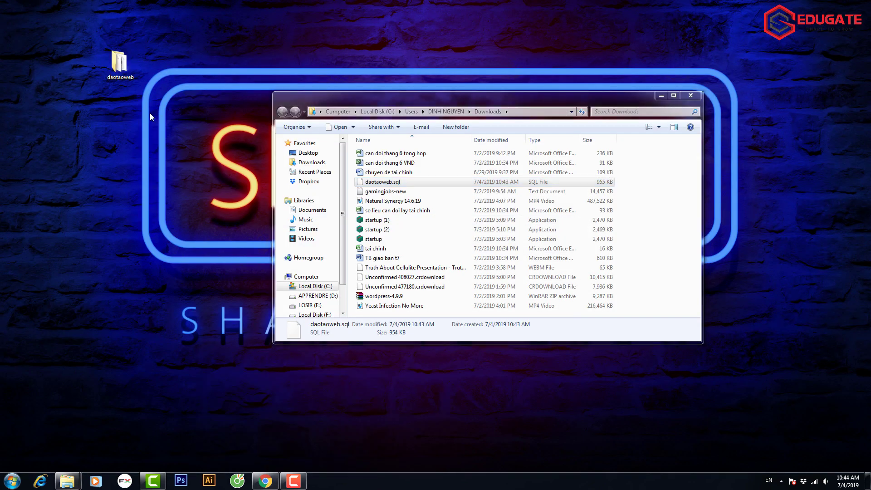
pyautogui.click(150, 113)
pyautogui.hotkey('ctrl', 'v')
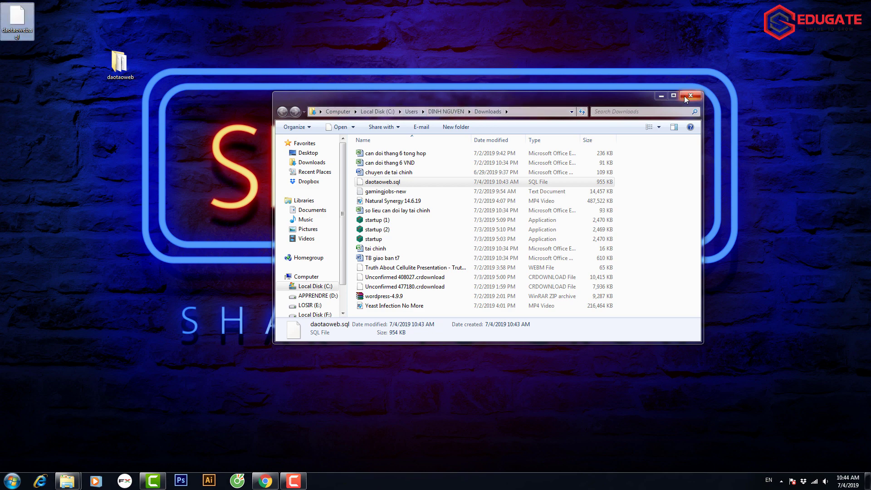
# - Close the Downloads window and place daotaoweb.sql beside the daotaoweb folder
pyautogui.click(687, 98)
pyautogui.moveTo(18, 20); pyautogui.dragTo(88, 73)
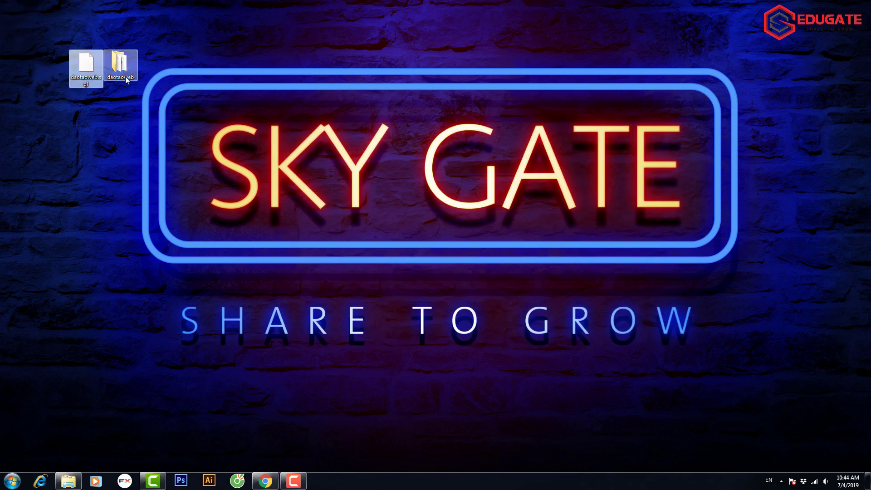
pyautogui.click(92, 75)
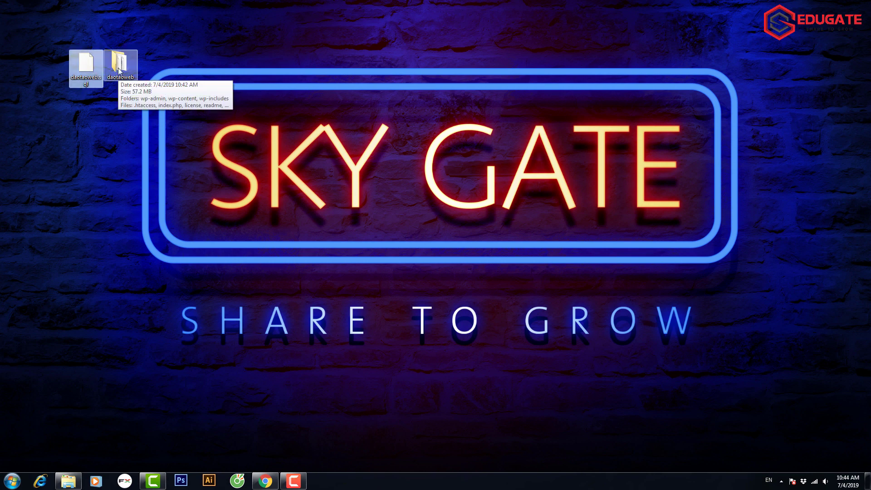
pyautogui.click(136, 98)
pyautogui.moveTo(150, 103); pyautogui.dragTo(60, 61)
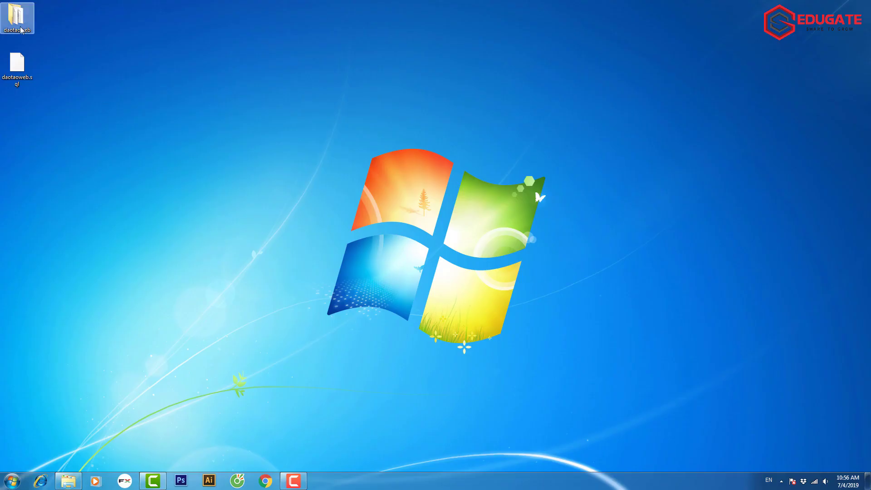
# - Copy the daotaoweb desktop folder and open File Explorer on Local Disk (C:)
pyautogui.click(16, 68)
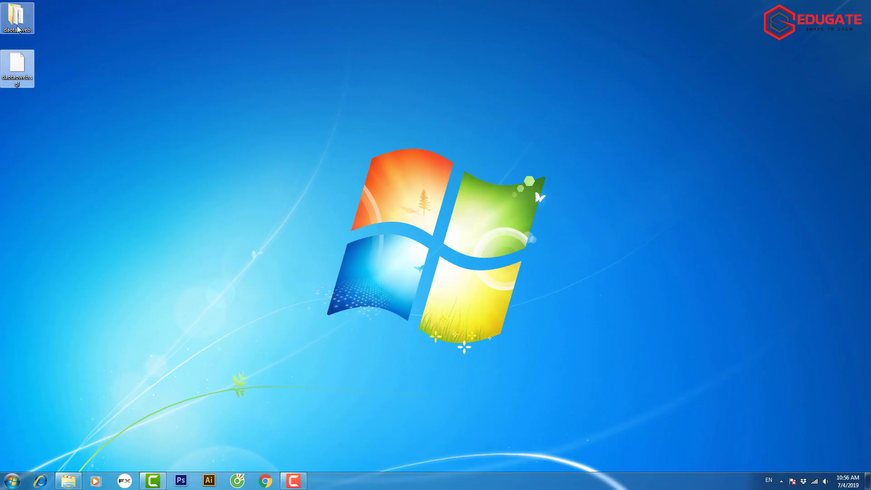
pyautogui.click(64, 84)
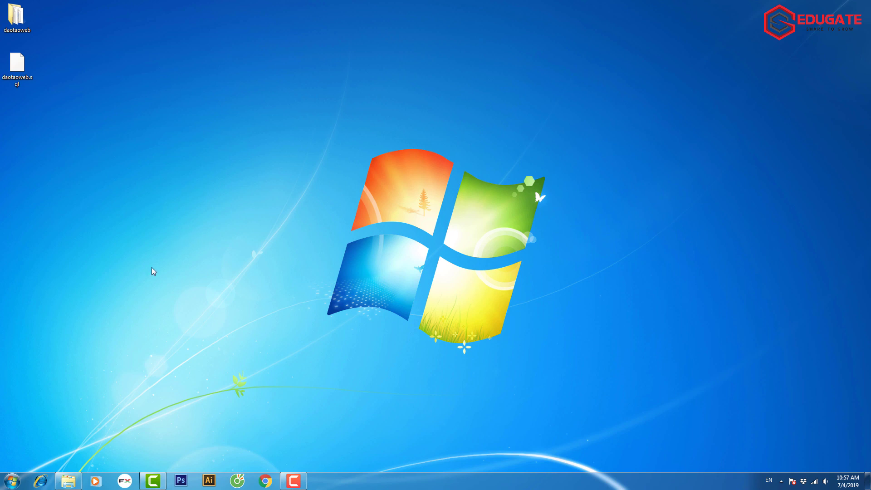
pyautogui.click(20, 479)
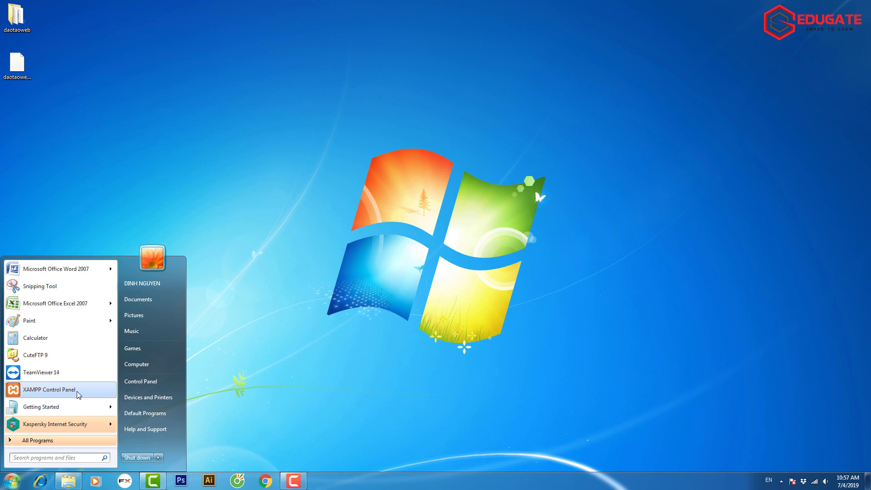
pyautogui.click(77, 391)
pyautogui.rightClick(19, 16)
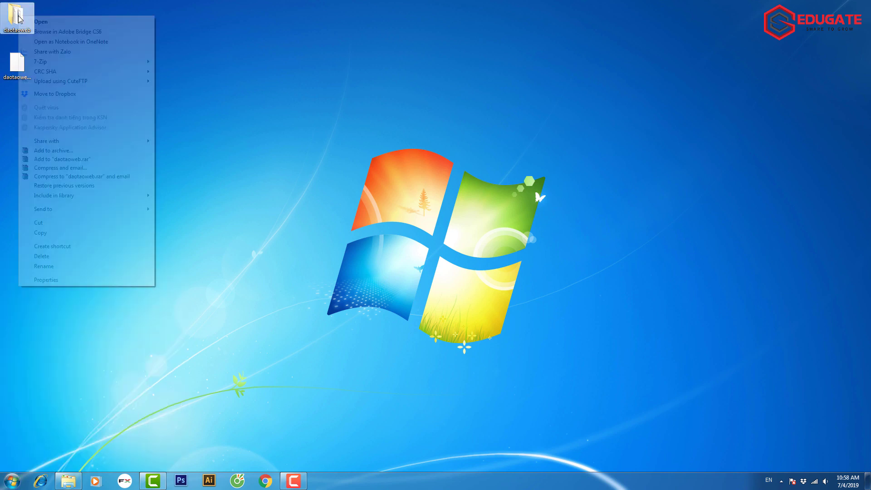
pyautogui.click(40, 233)
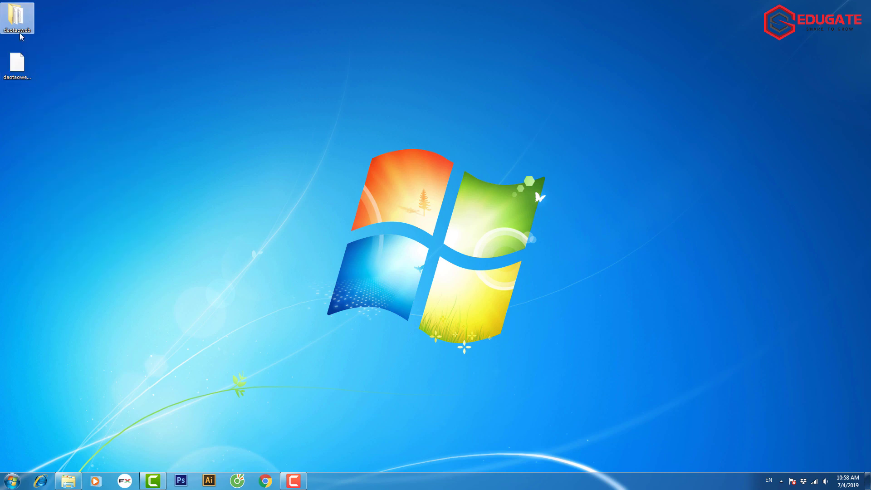
pyautogui.click(77, 479)
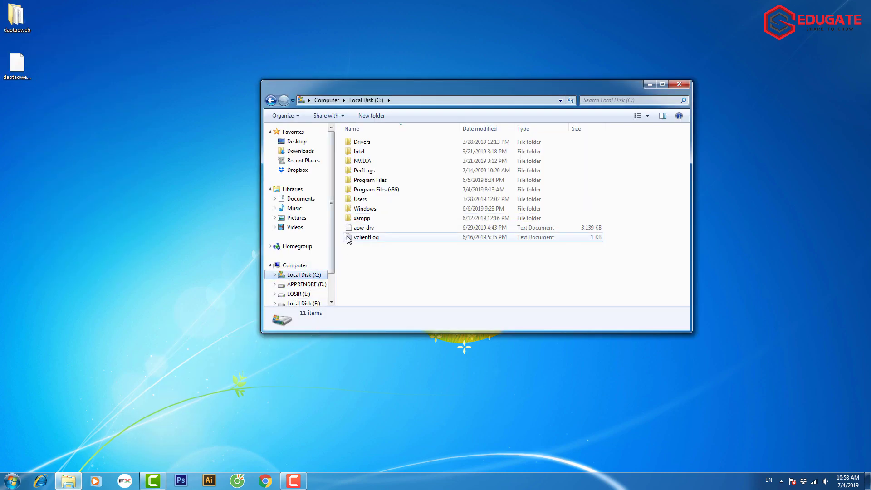
# - Paste the daotaoweb folder into C:\xampp\htdocs
pyautogui.click(359, 219)
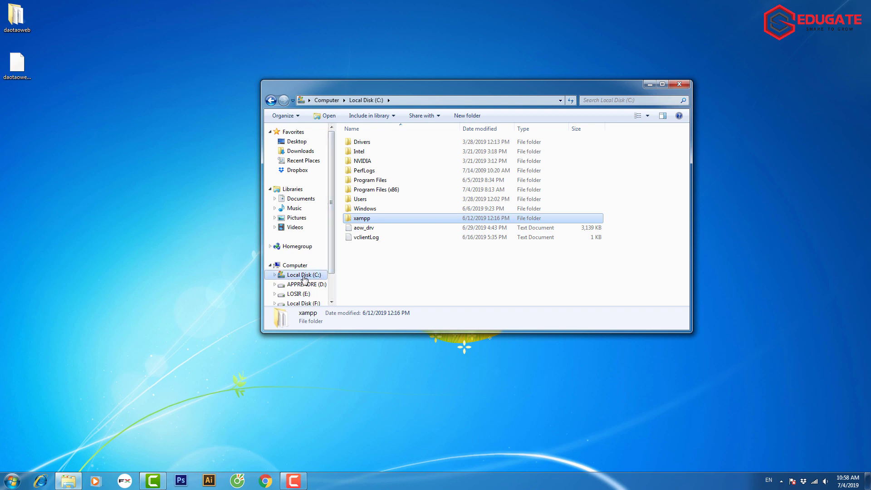
pyautogui.doubleClick(361, 219)
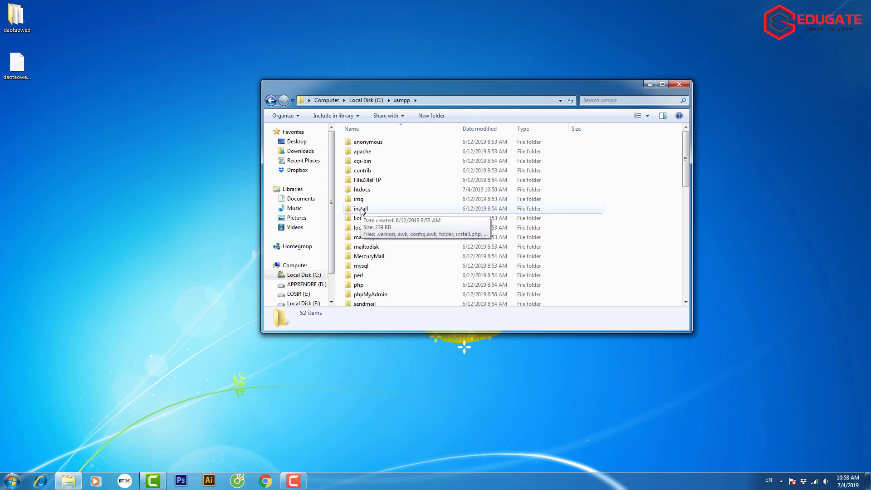
pyautogui.doubleClick(367, 195)
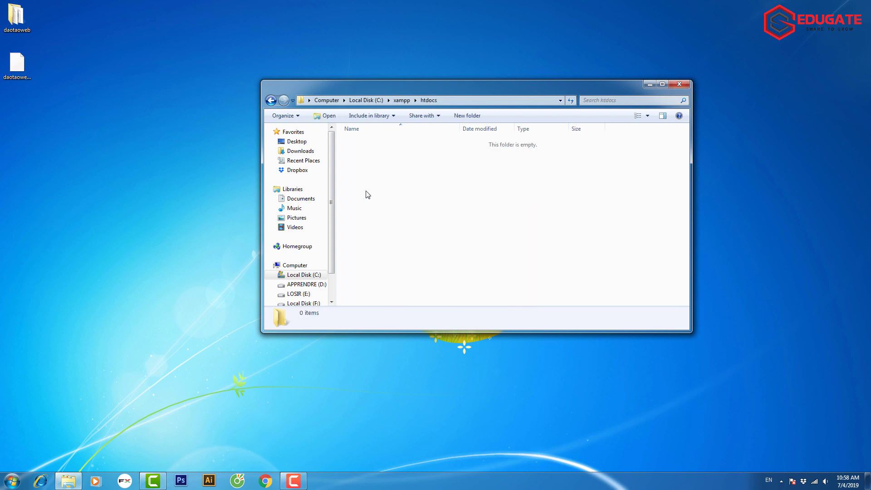
pyautogui.rightClick(368, 177)
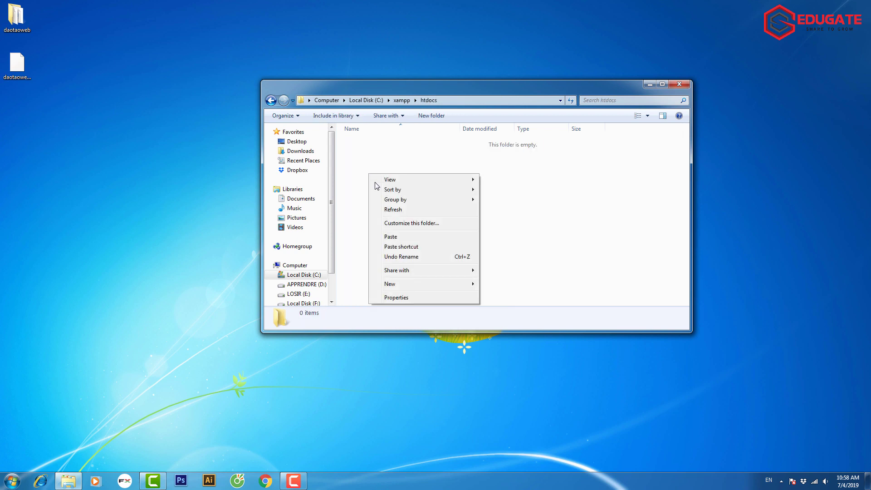
pyautogui.click(388, 236)
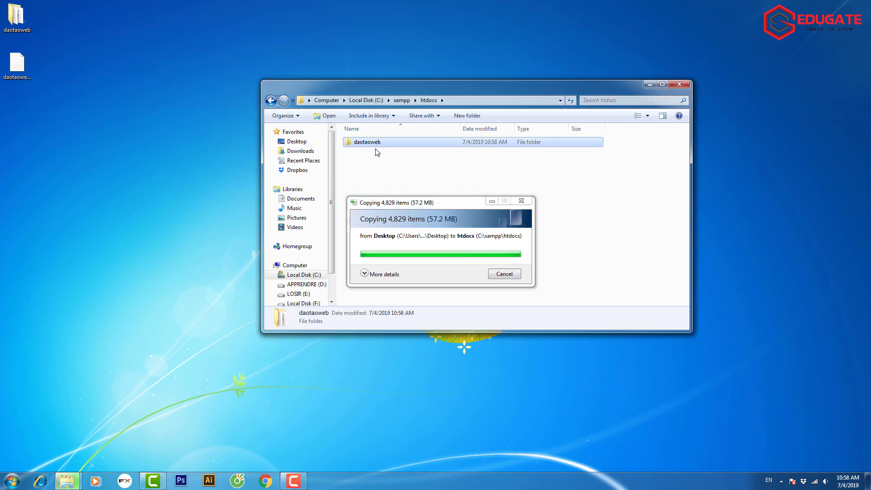
# - Open the pasted daotaoweb folder to check its 21 WordPress files
pyautogui.click(399, 165)
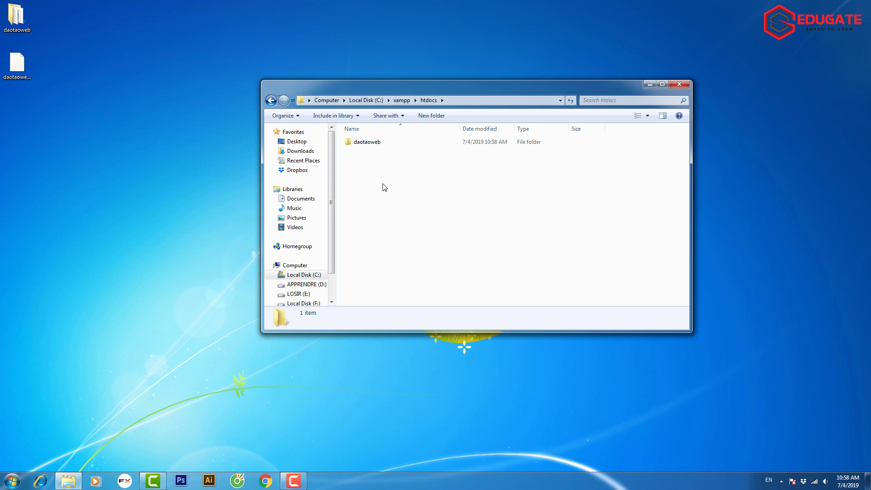
pyautogui.click(371, 144)
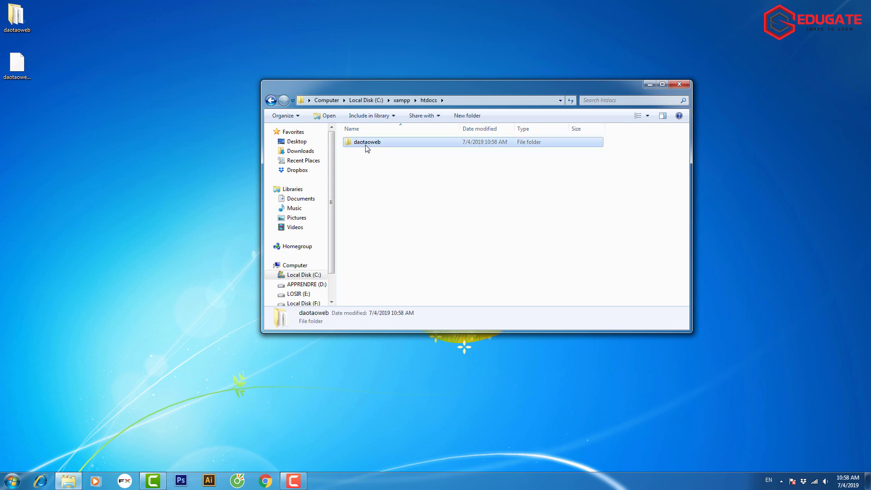
pyautogui.click(368, 143)
pyautogui.click(371, 158)
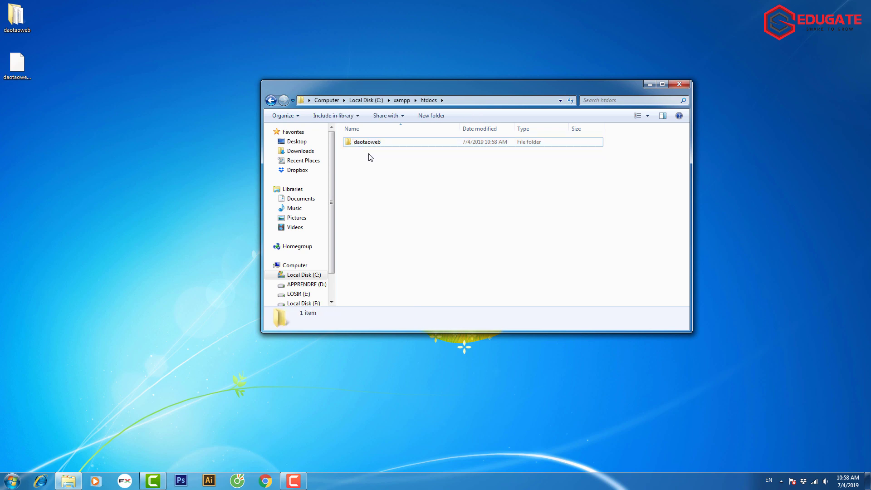
pyautogui.doubleClick(368, 144)
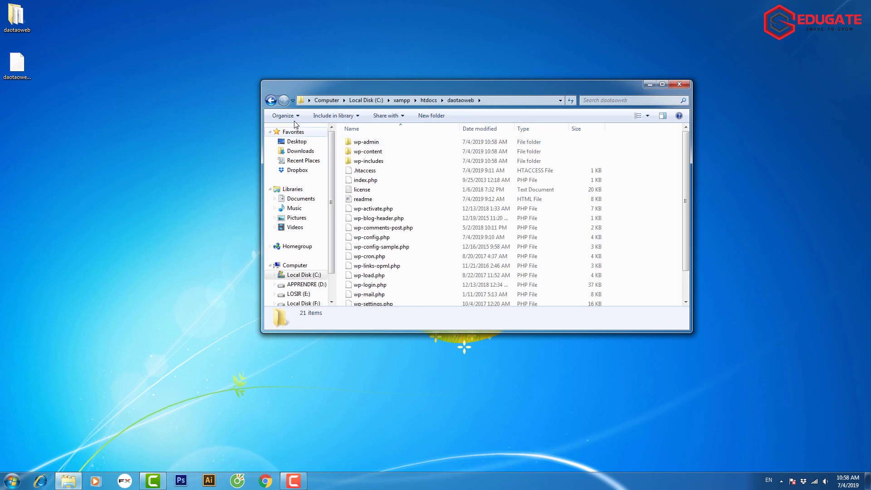
# - Rename the htdocs copy of daotaoweb to thietkeweb and minimize the file browser
pyautogui.click(271, 99)
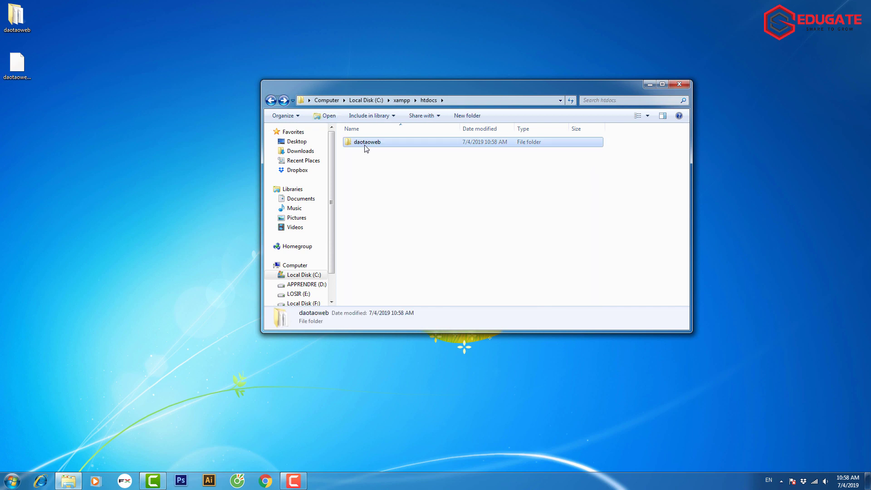
pyautogui.click(366, 142)
pyautogui.write('thietkeweb')
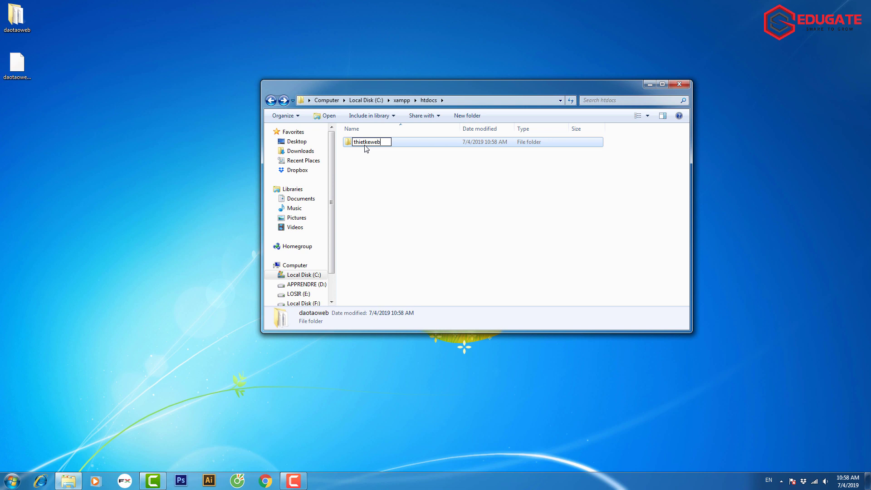
pyautogui.click(371, 167)
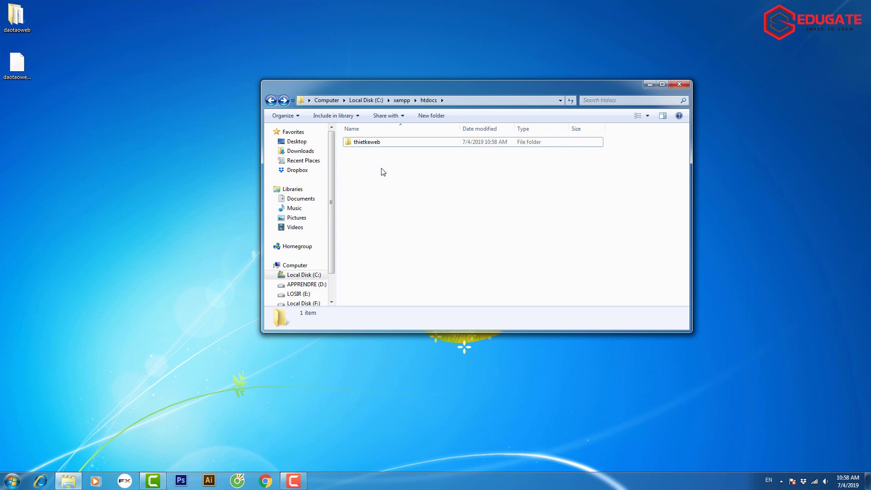
pyautogui.click(649, 84)
pyautogui.click(33, 85)
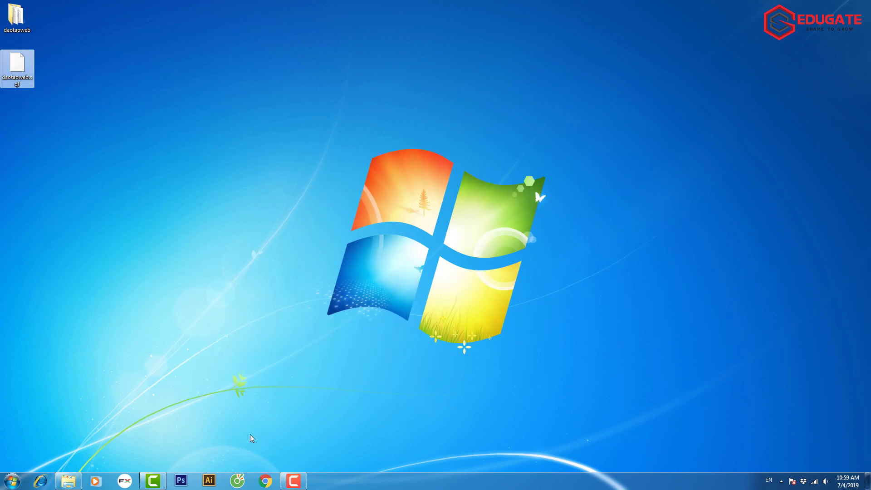
# - Load localhost/phpmyadmin in Chrome
pyautogui.click(267, 486)
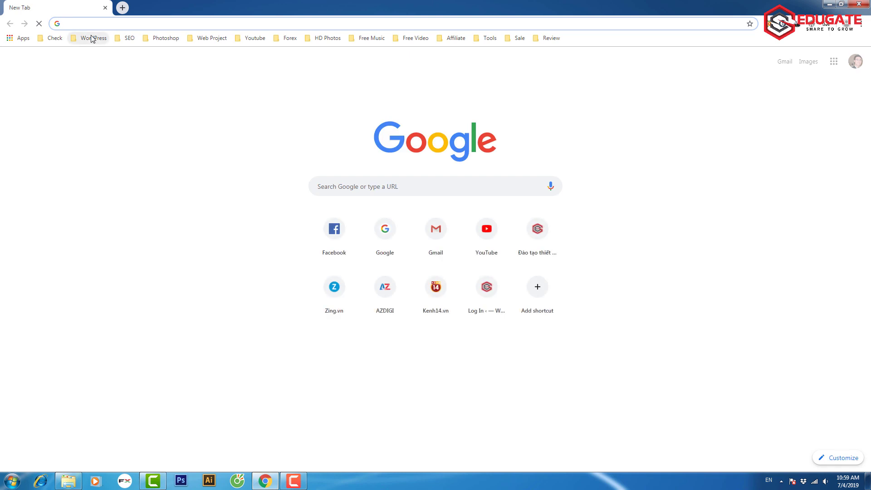
pyautogui.write('localhost/phpmyadmin')
pyautogui.press('Return')
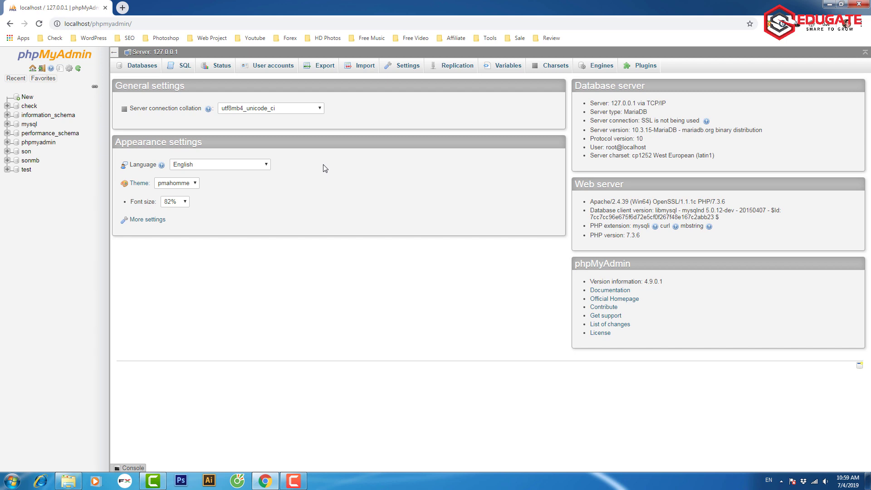
# - Start a new user account with host Local and enter its password
pyautogui.click(272, 68)
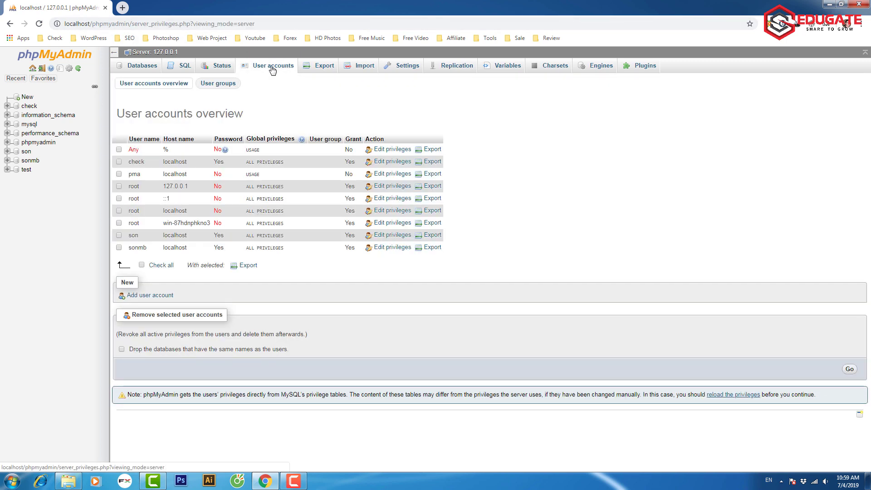
pyautogui.click(142, 296)
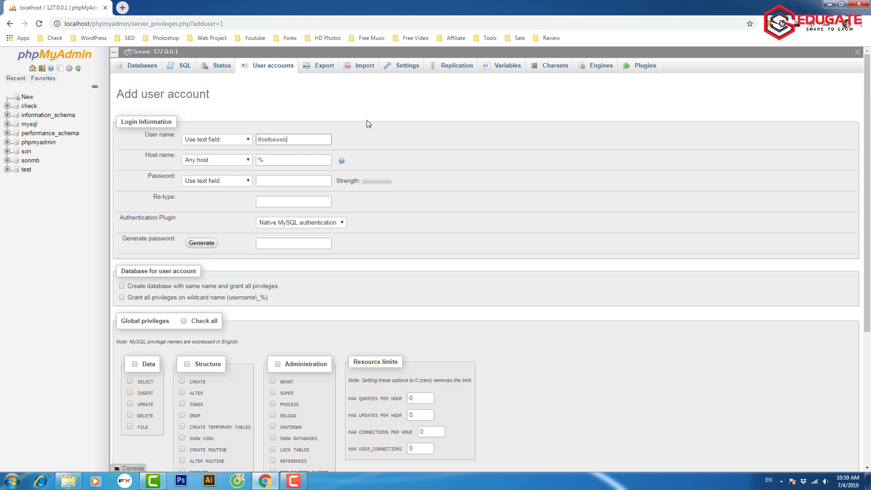
pyautogui.click(202, 161)
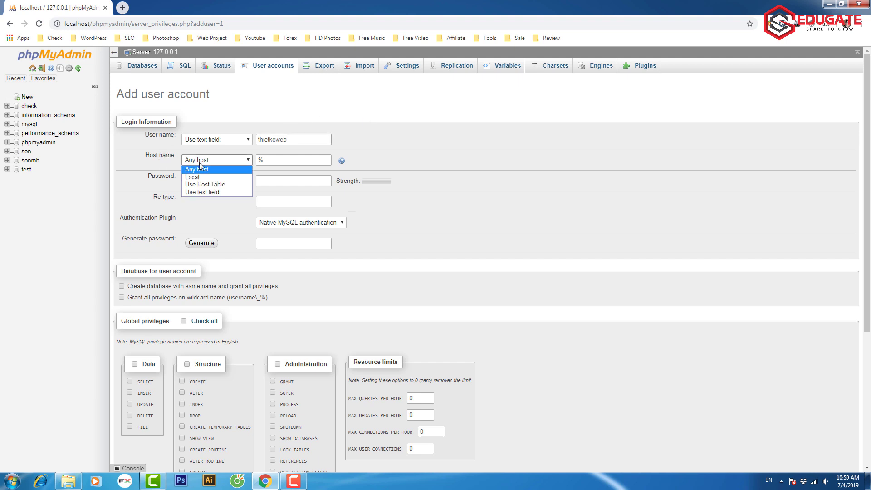
pyautogui.click(201, 177)
pyautogui.click(270, 180)
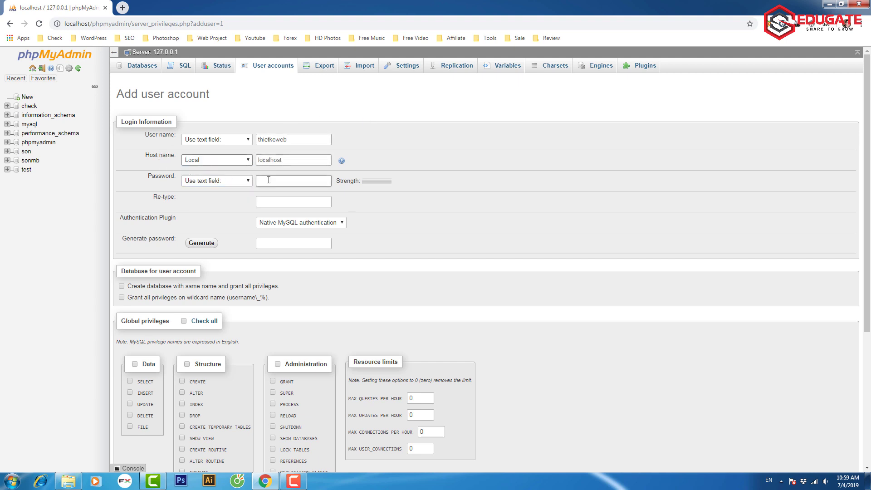
pyautogui.write('•')
pyautogui.press('Tab')
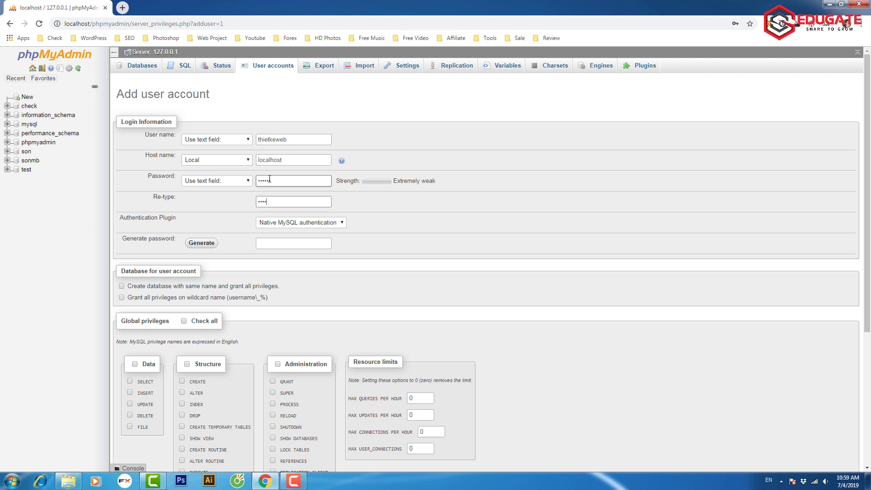
# - Create thietkeweb@localhost with a same-name database and all global privileges
pyautogui.scroll(-2, 235, 211)
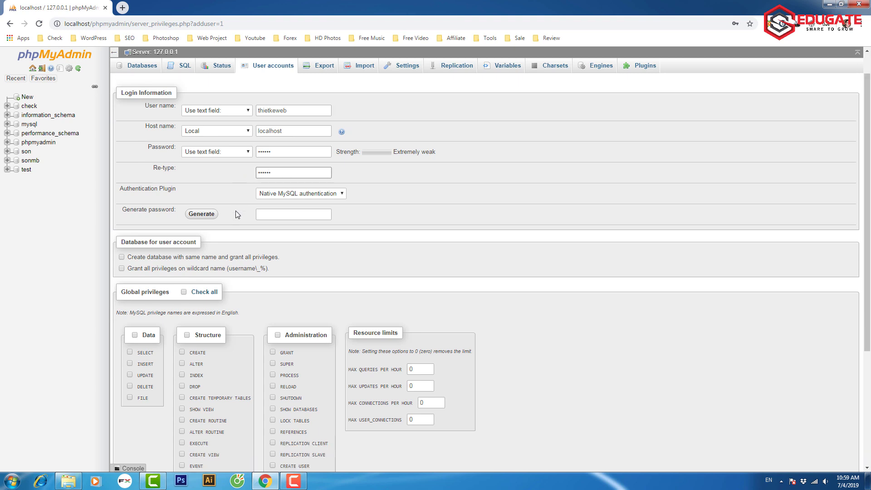
pyautogui.click(137, 198)
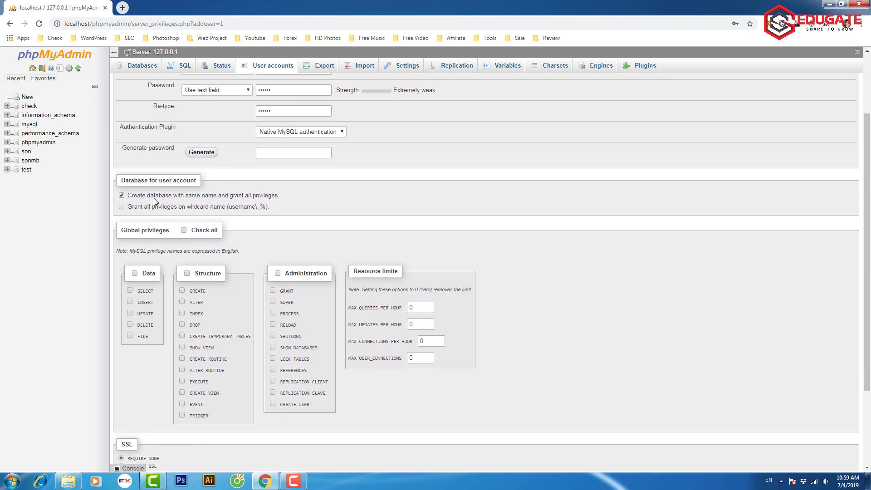
pyautogui.click(202, 230)
pyautogui.scroll(-3, 635, 318)
pyautogui.click(842, 440)
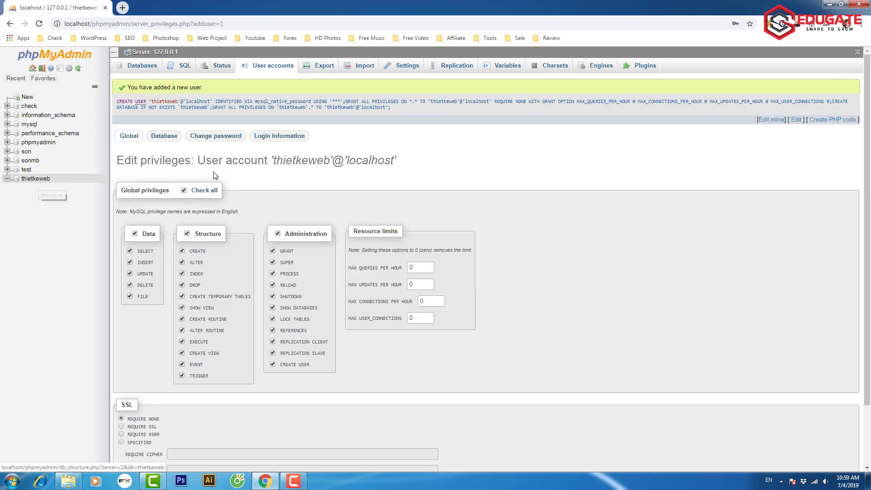
# - Select the empty thietkeweb database and go to its Import tab
pyautogui.click(35, 179)
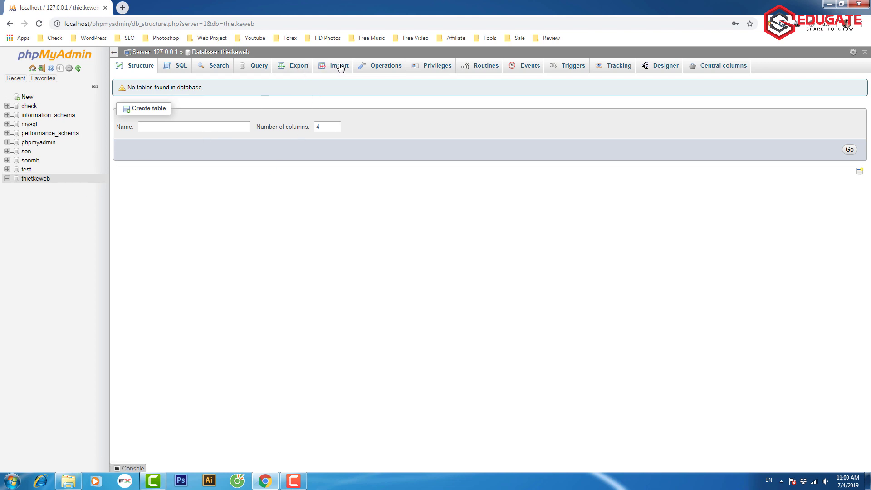
pyautogui.click(35, 181)
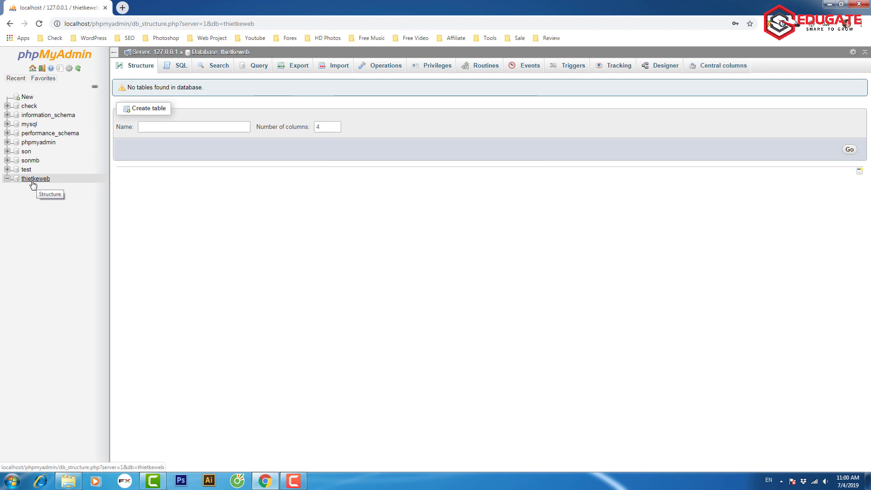
pyautogui.click(338, 69)
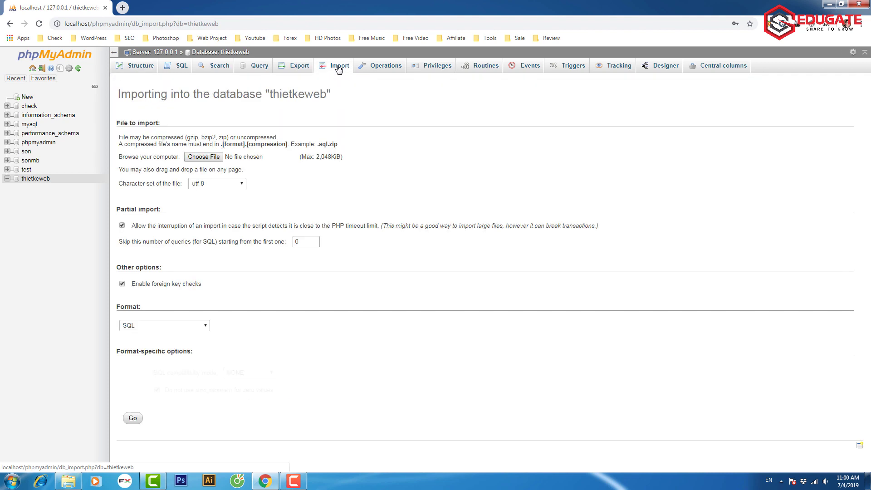
# - Import the daotaoweb.sql dump from the Desktop into the thietkeweb database
pyautogui.click(202, 158)
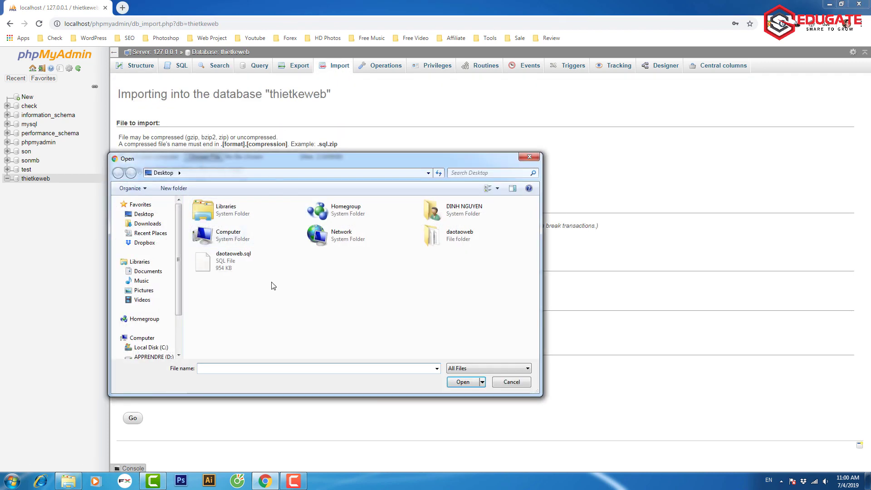
pyautogui.click(231, 268)
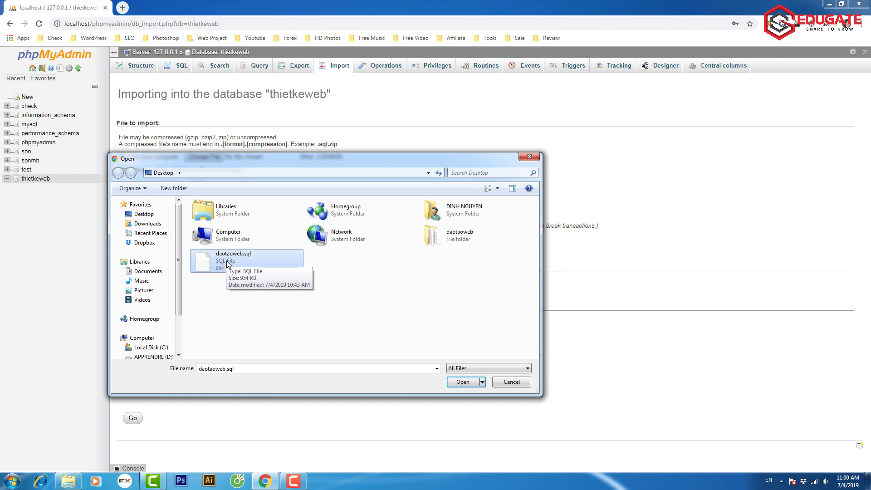
pyautogui.doubleClick(235, 265)
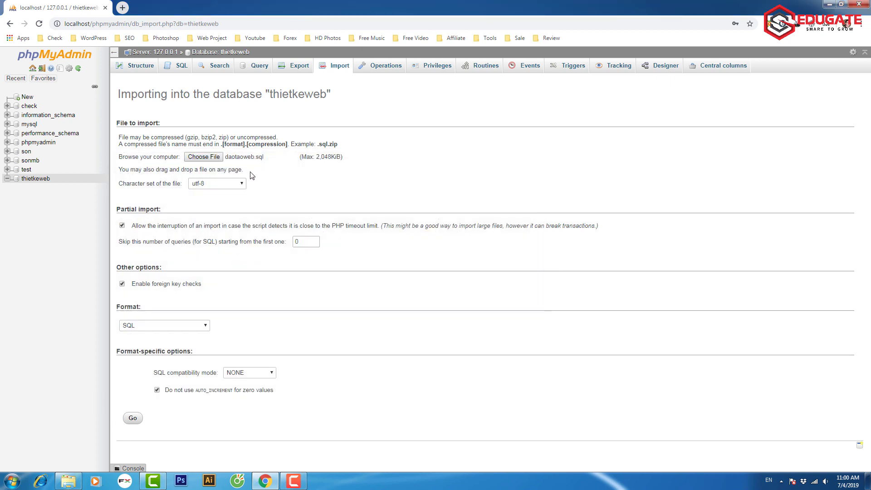
pyautogui.click(137, 419)
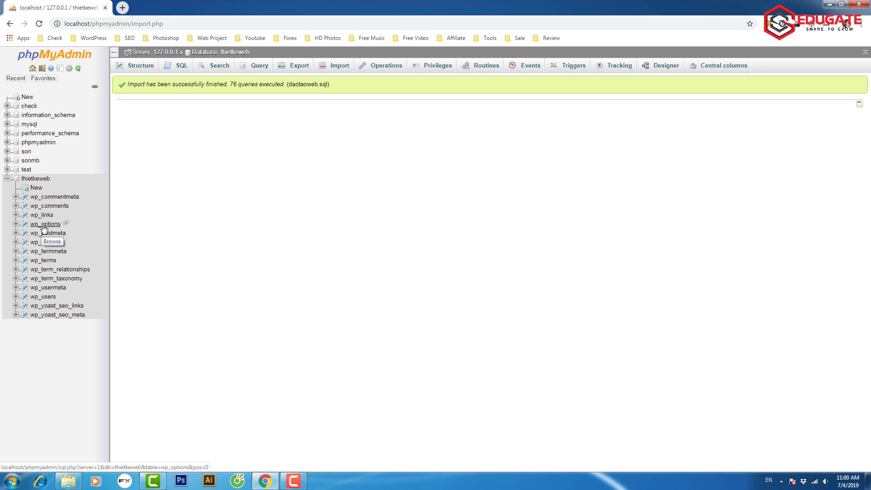
# - Browse the wp_options rows, checking in Explorer that the site folder is named thietkeweb
pyautogui.click(46, 228)
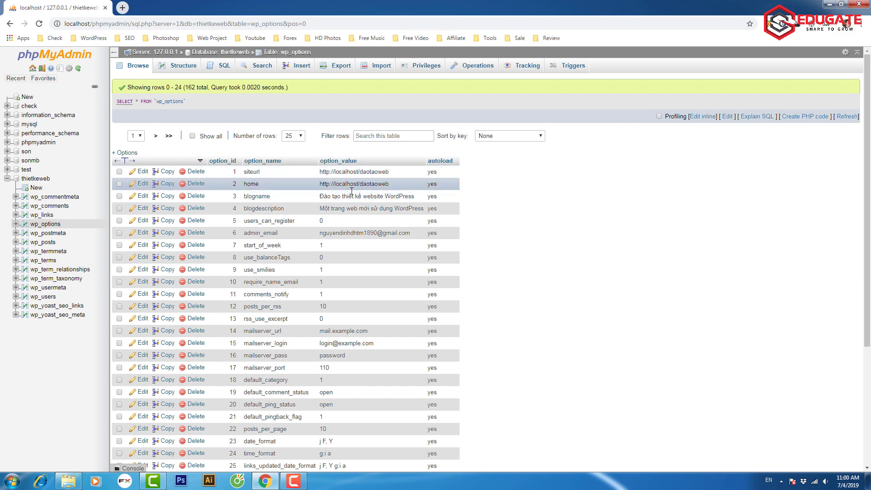
pyautogui.click(68, 481)
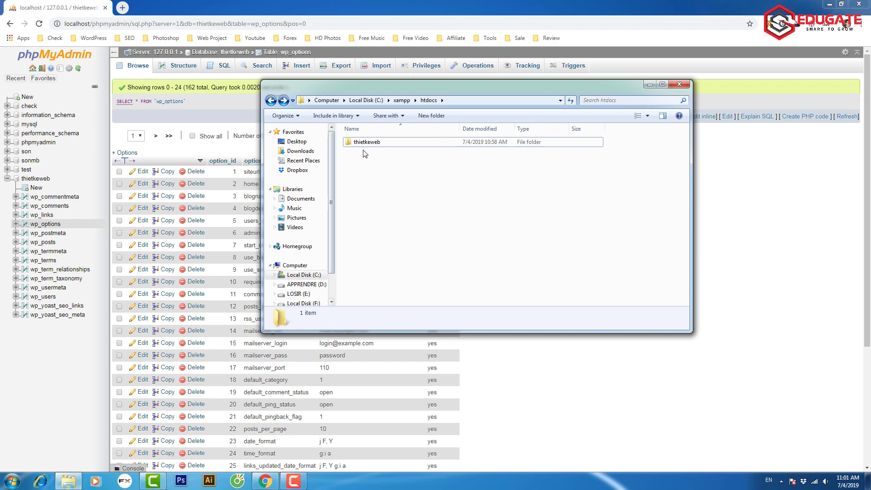
pyautogui.click(366, 143)
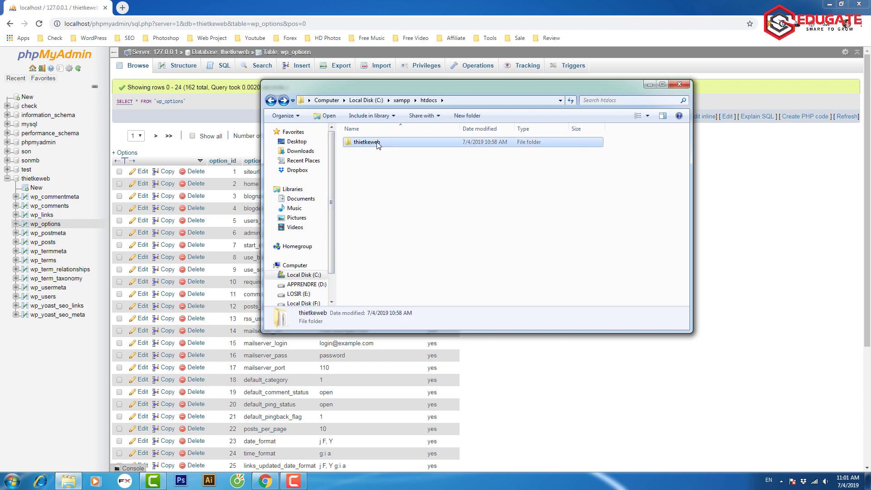
pyautogui.click(724, 175)
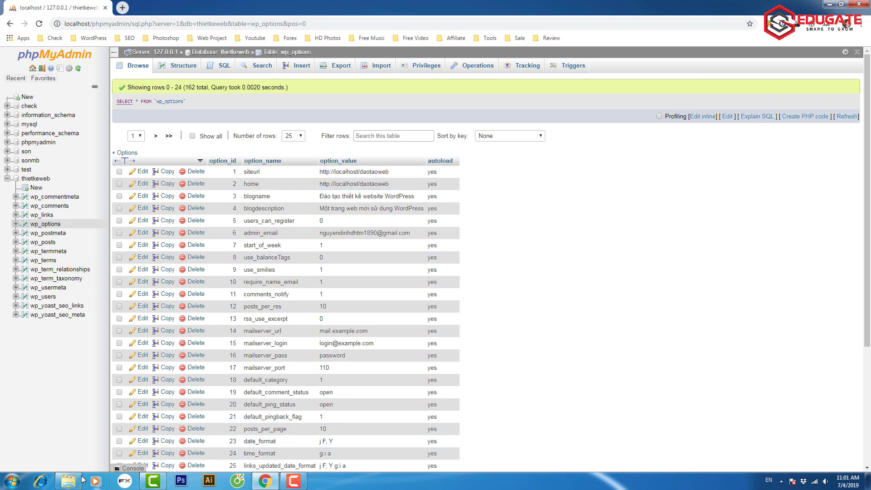
pyautogui.click(69, 481)
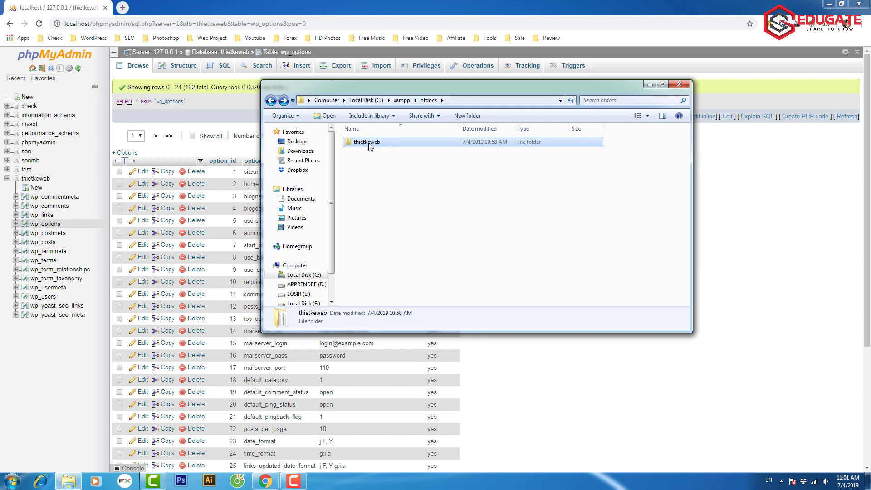
pyautogui.click(769, 159)
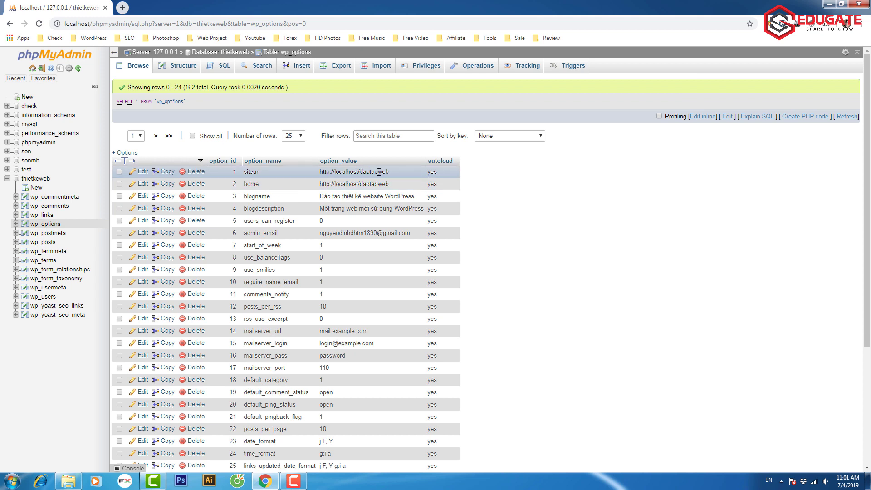
# - Change daotaoweb to thietkeweb in the siteurl and home option values
pyautogui.doubleClick(364, 171)
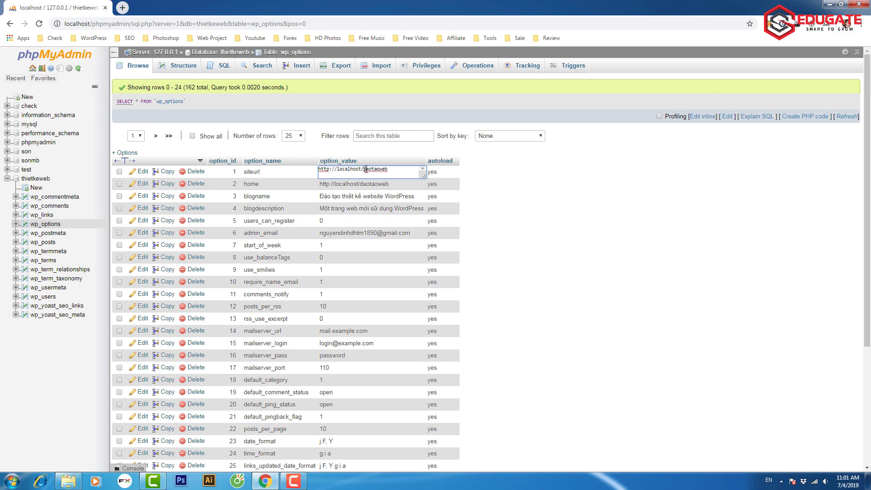
pyautogui.moveTo(364, 170); pyautogui.dragTo(395, 170)
pyautogui.write('thietkeweb')
pyautogui.click(536, 221)
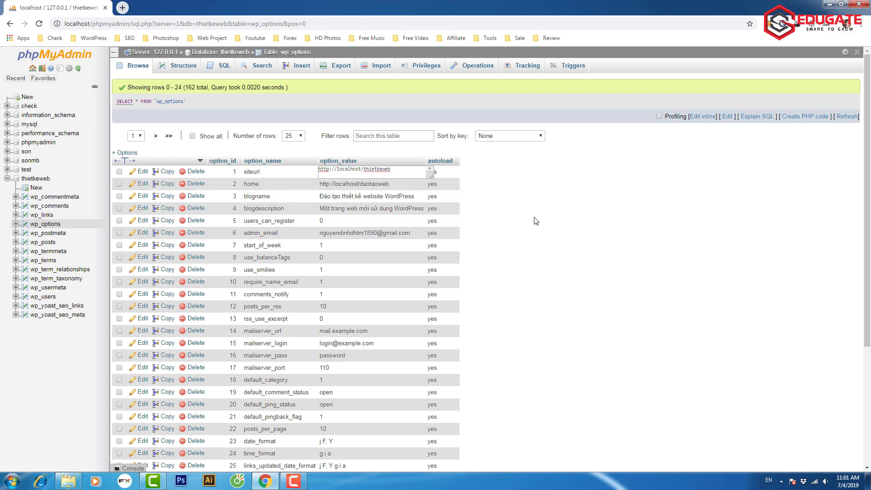
pyautogui.doubleClick(365, 212)
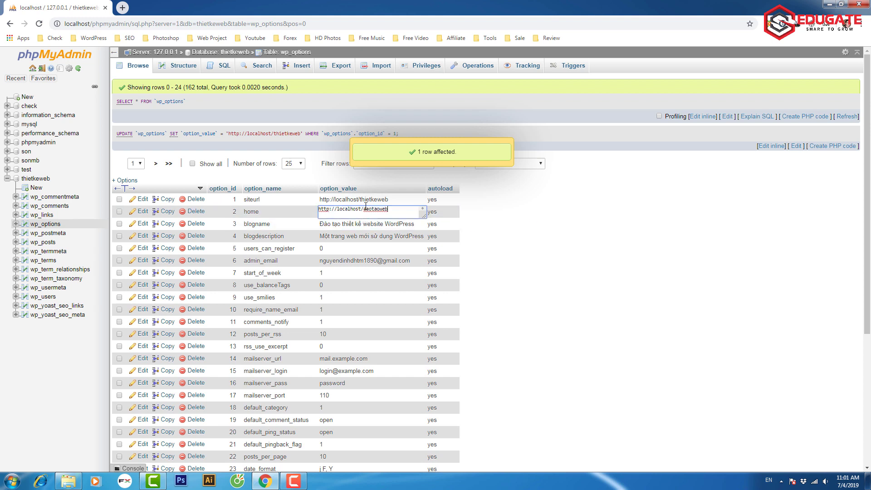
pyautogui.moveTo(363, 209); pyautogui.dragTo(398, 210)
pyautogui.write('thietkeweb')
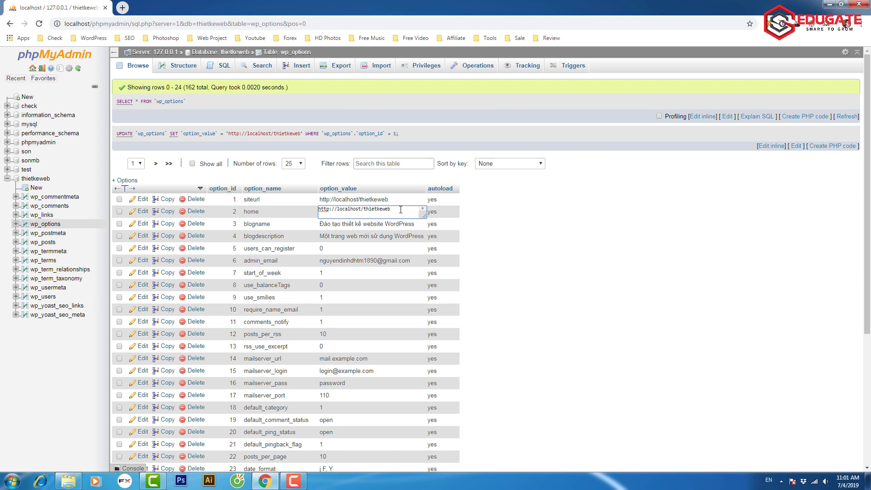
pyautogui.click(485, 233)
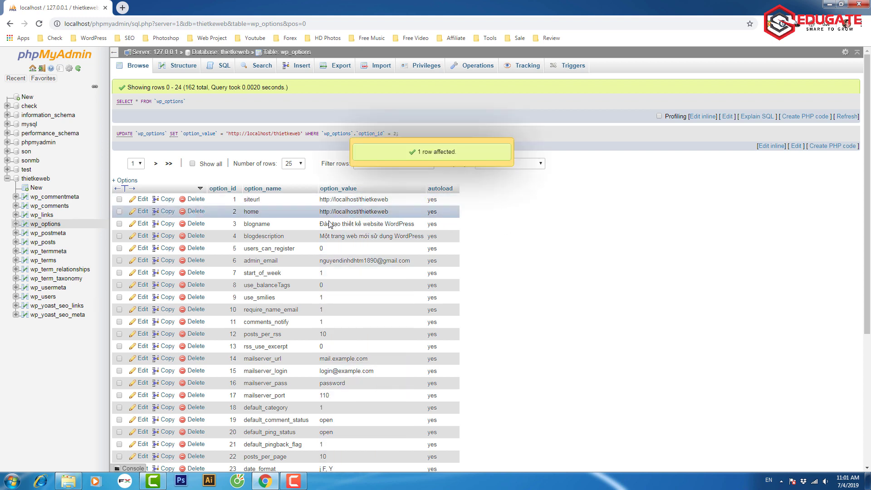
# - Load localhost/thietkeweb in a new browser tab
pyautogui.click(122, 7)
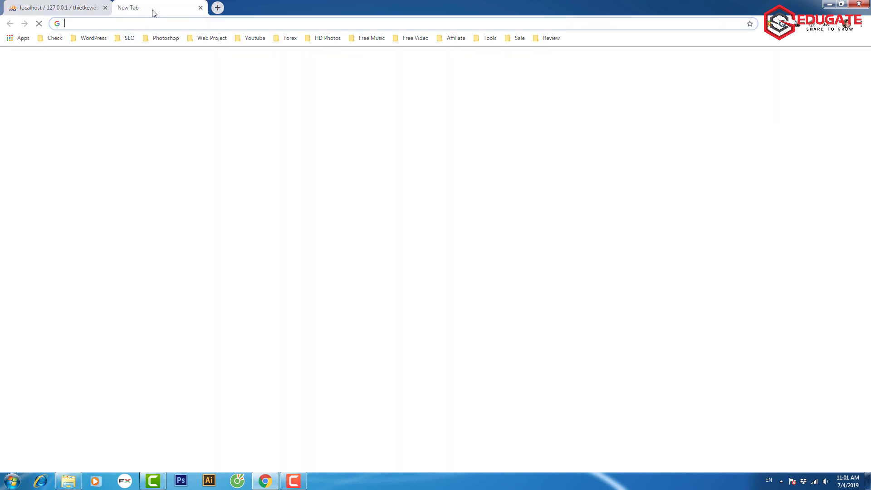
pyautogui.write('locl')
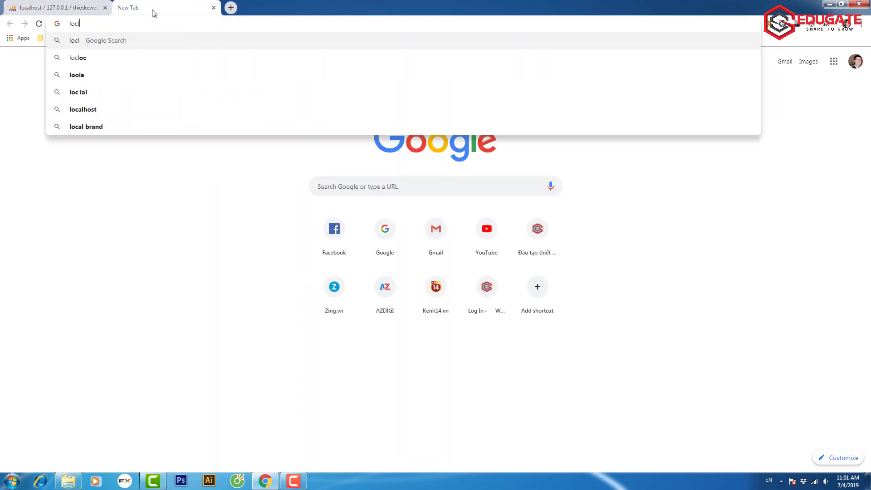
pyautogui.write('alhost/php')
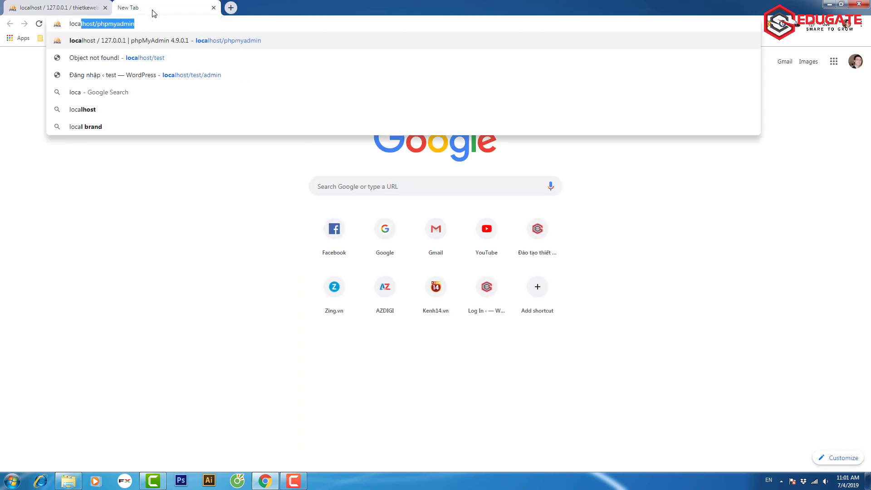
pyautogui.press('BackSpace')
pyautogui.press('BackSpace')
pyautogui.press('BackSpace')
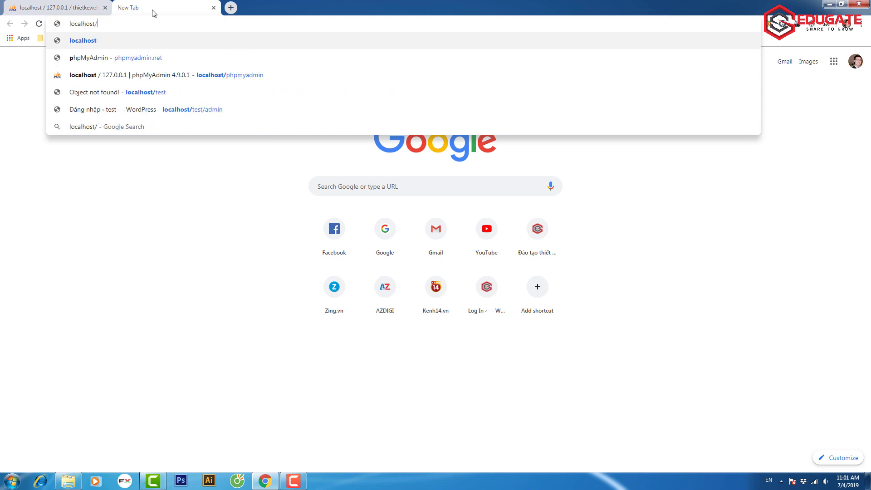
pyautogui.write('thiet')
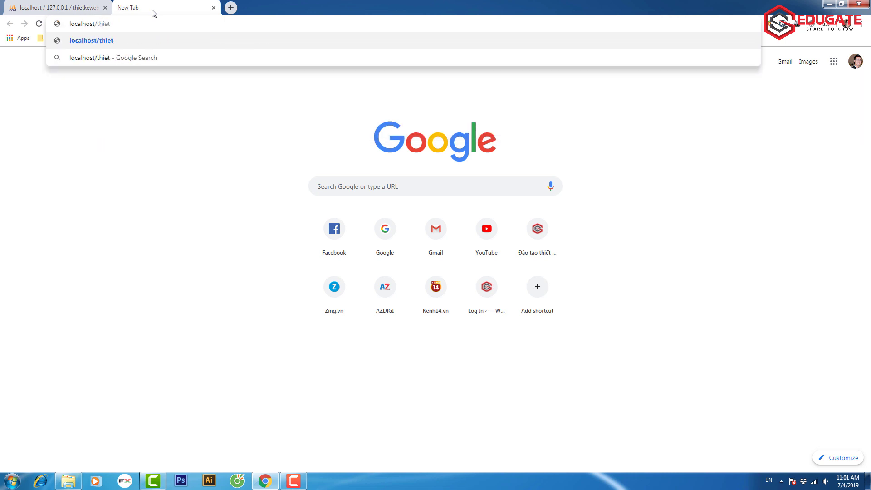
pyautogui.write('keweb')
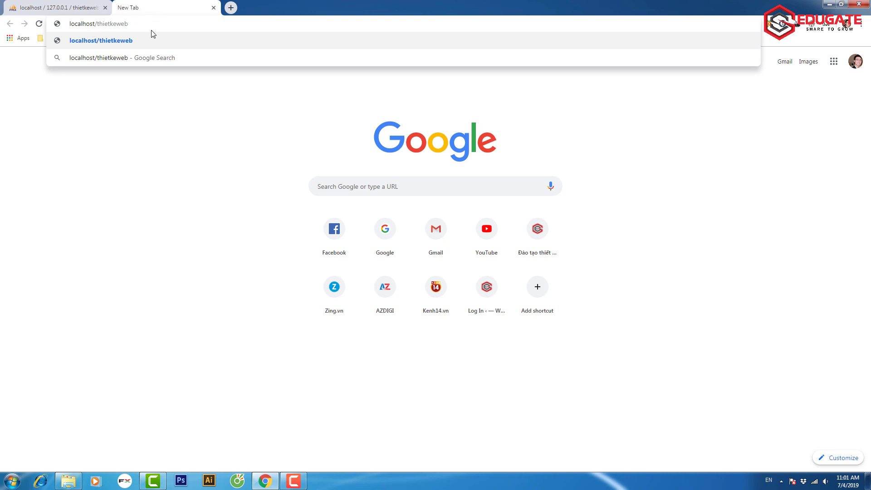
pyautogui.press('Return')
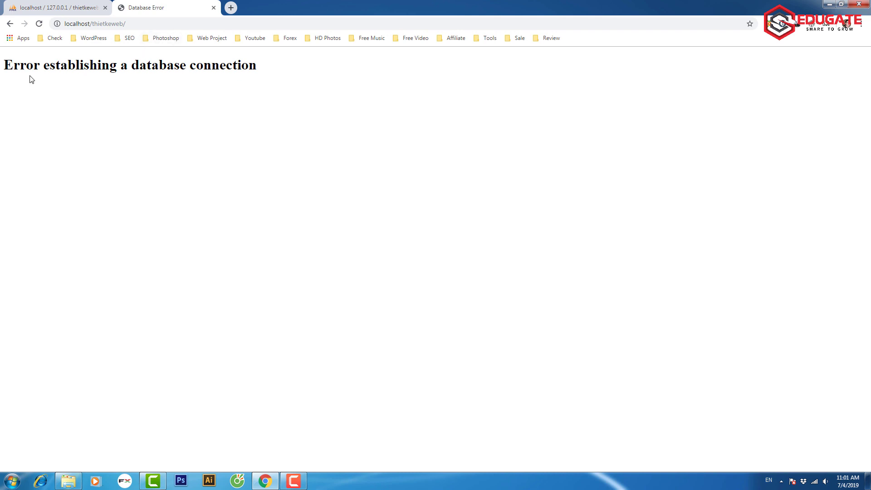
# - Note the 'Error establishing a database connection' message and go back to phpMyAdmin
pyautogui.moveTo(4, 65); pyautogui.dragTo(267, 66)
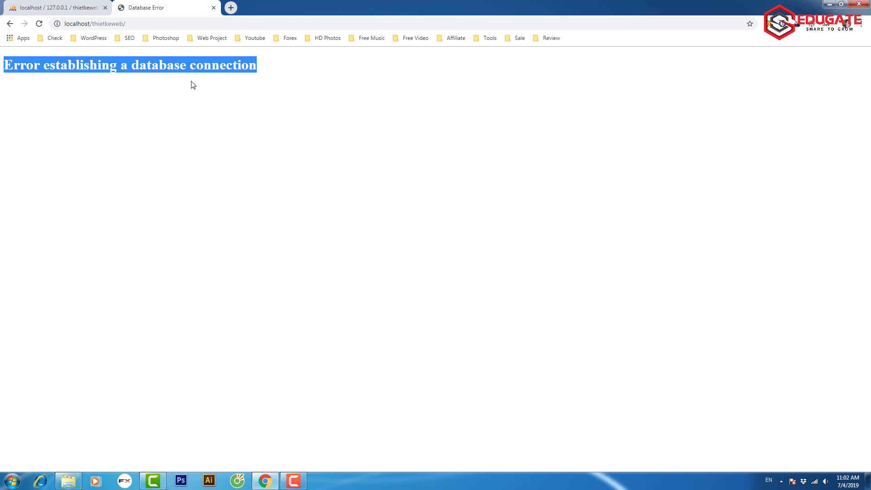
pyautogui.click(156, 66)
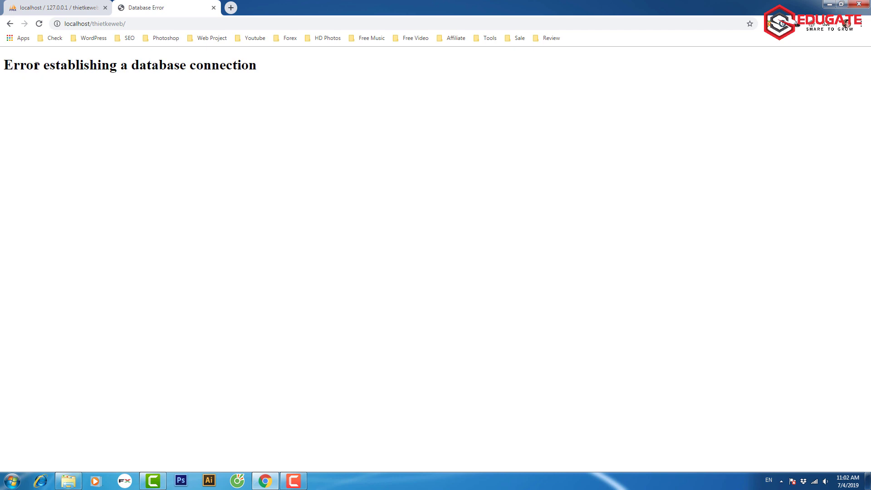
pyautogui.click(77, 6)
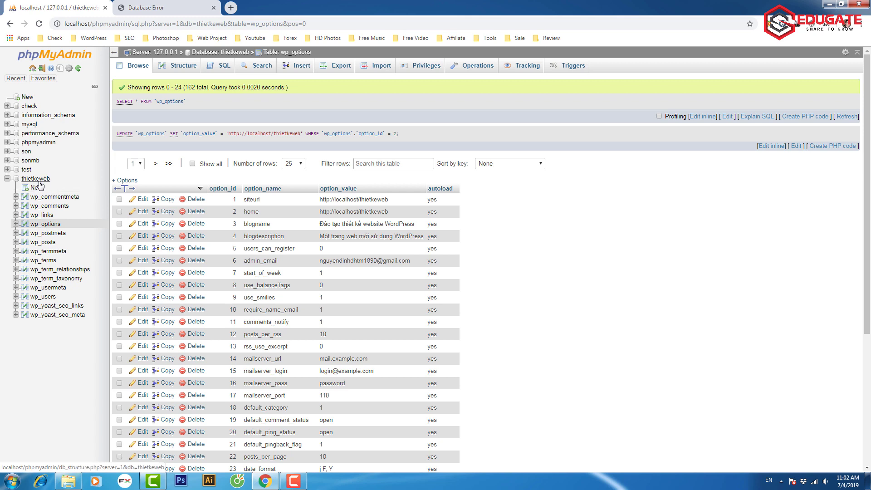
# - Open wp-config.php from htdocs\thietkeweb with Edit with Notepad++
pyautogui.click(68, 481)
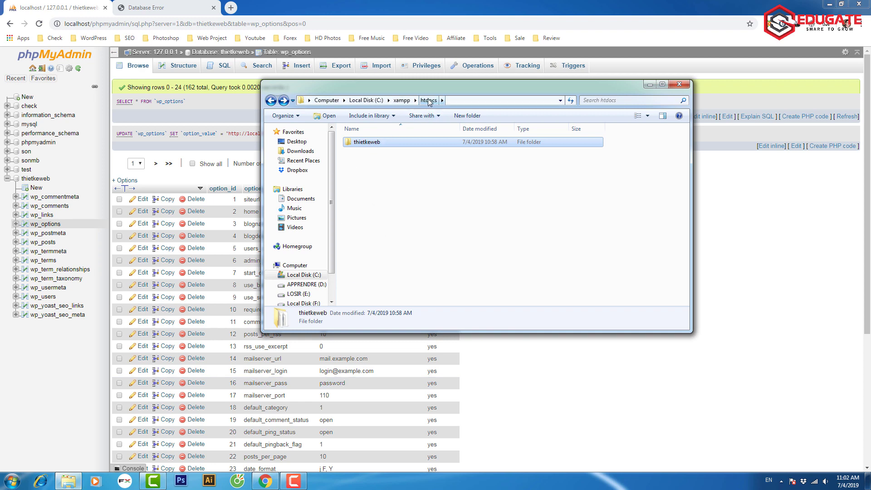
pyautogui.doubleClick(368, 143)
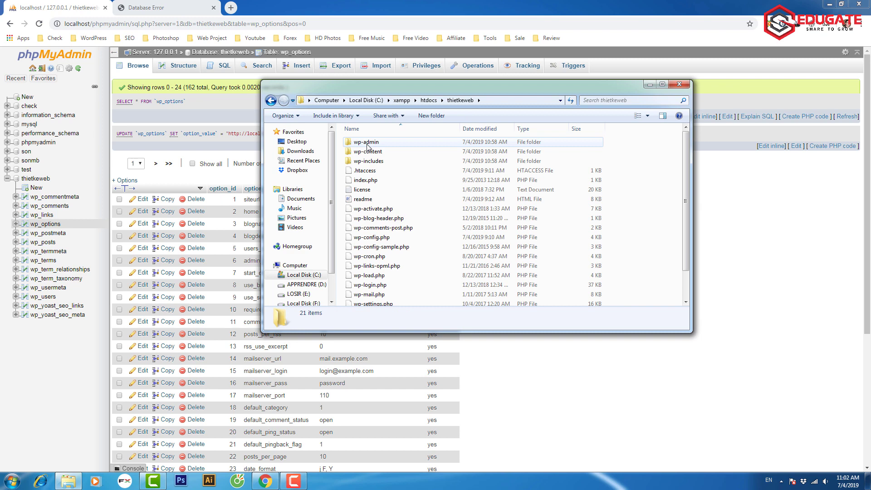
pyautogui.click(364, 238)
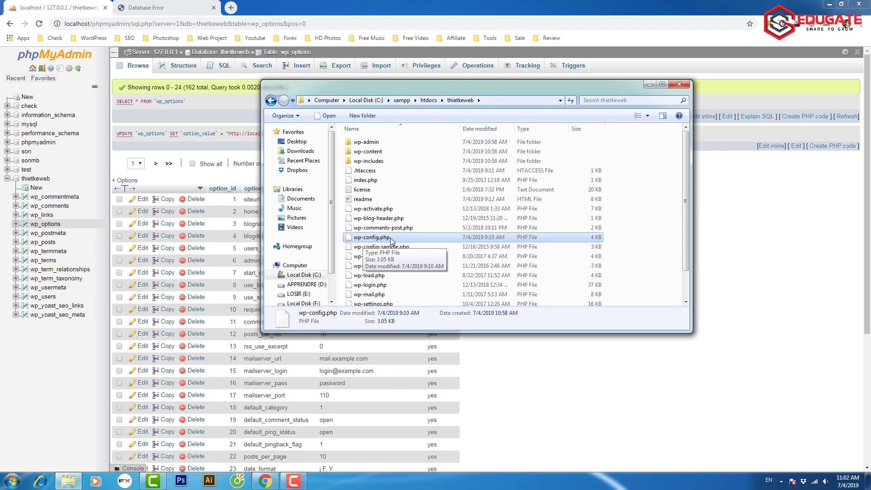
pyautogui.rightClick(395, 239)
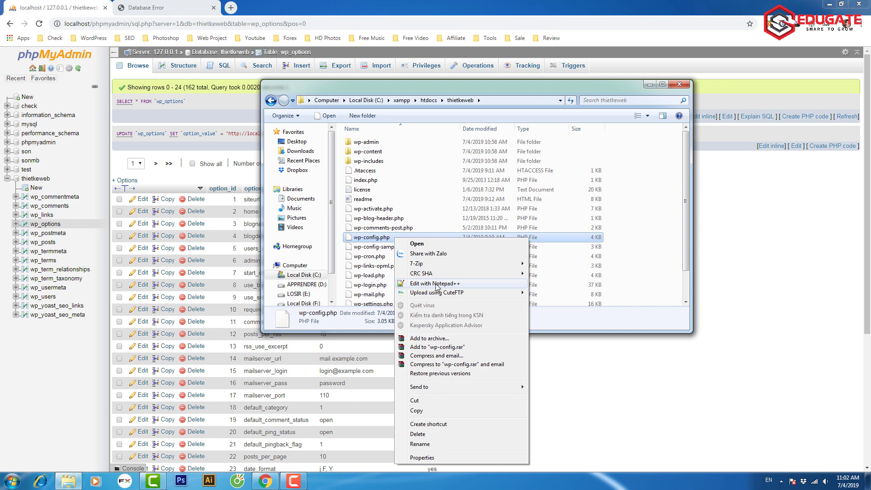
pyautogui.click(439, 285)
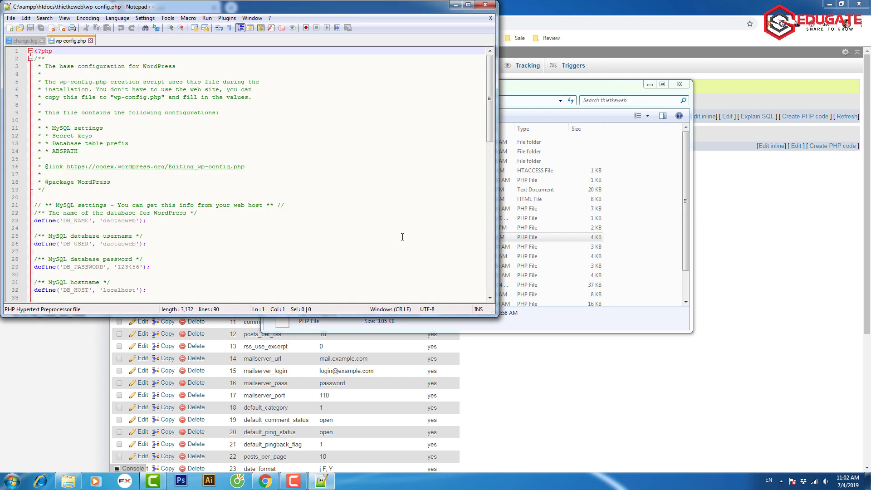
# - Replace daotaoweb with thietkeweb in the DB_NAME and DB_USER defines
pyautogui.moveTo(271, 6); pyautogui.dragTo(442, 70)
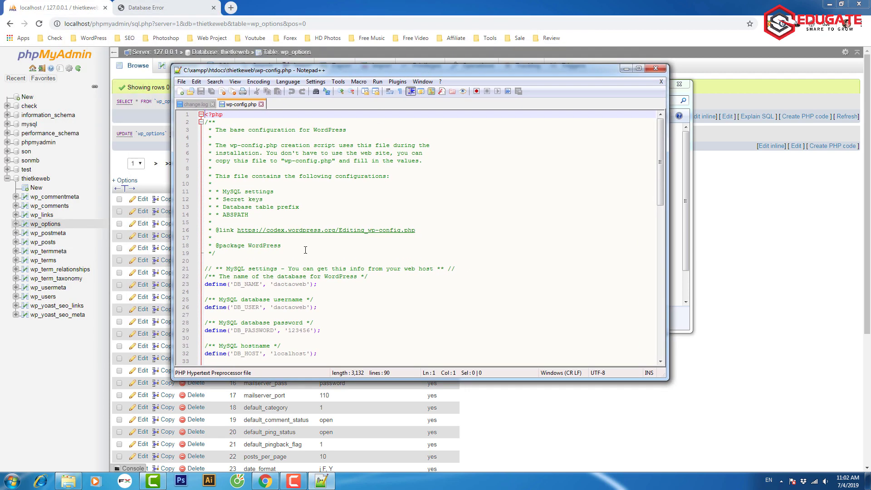
pyautogui.scroll(-2, 306, 250)
pyautogui.click(289, 256)
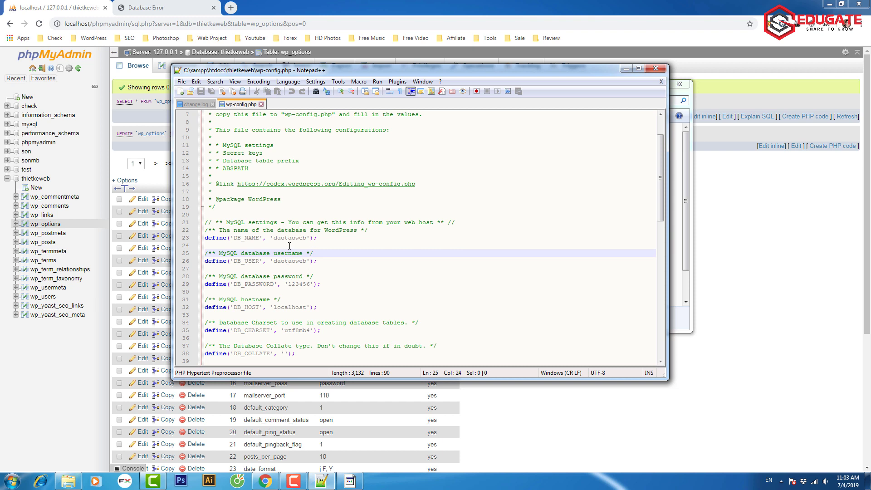
pyautogui.moveTo(275, 238); pyautogui.dragTo(307, 239)
pyautogui.write('thietk')
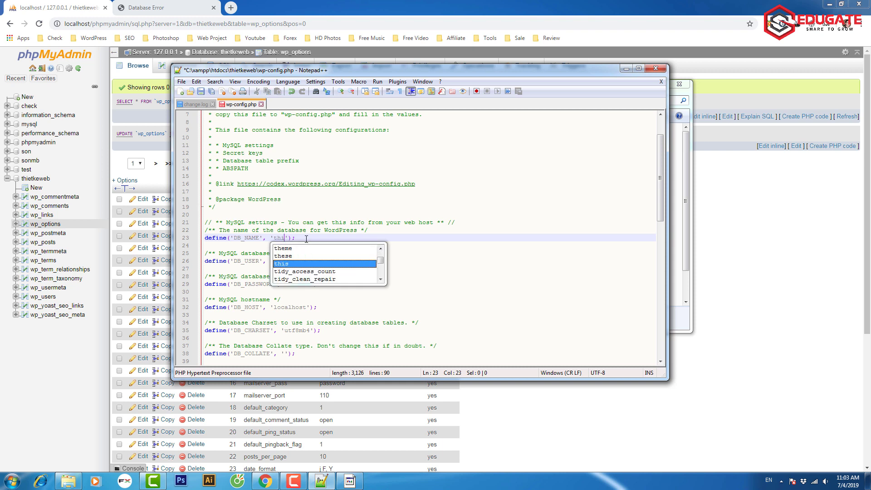
pyautogui.write('ewe')
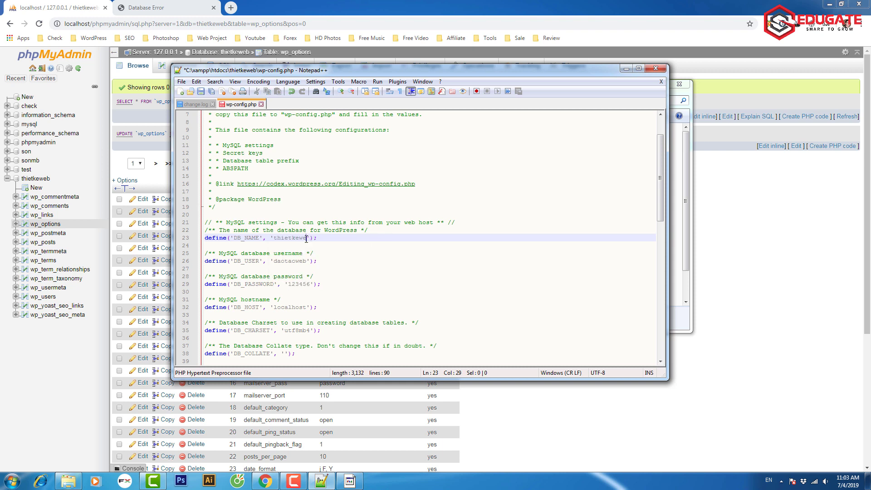
pyautogui.write('b')
pyautogui.moveTo(274, 261); pyautogui.dragTo(308, 265)
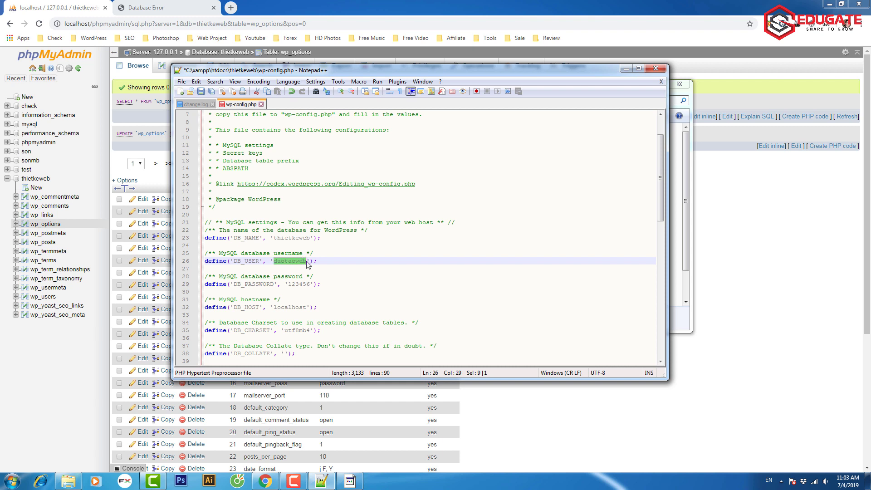
pyautogui.write('thietke')
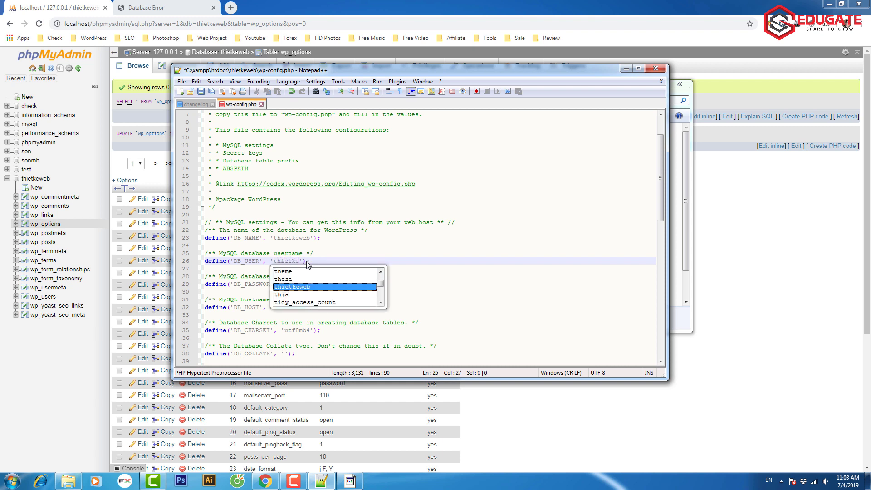
pyautogui.write('web')
pyautogui.click(365, 252)
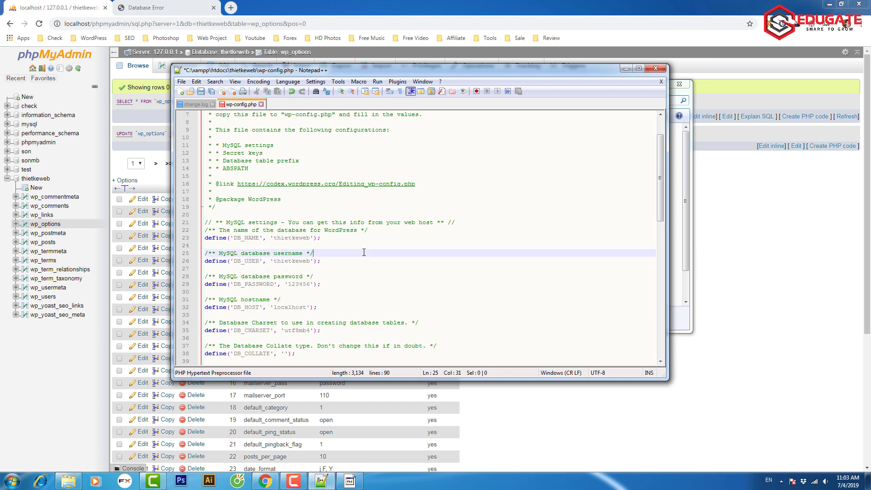
# - Leave DB_PASSWORD unchanged, save wp-config.php, and review the three database settings
pyautogui.moveTo(289, 285); pyautogui.dragTo(312, 287)
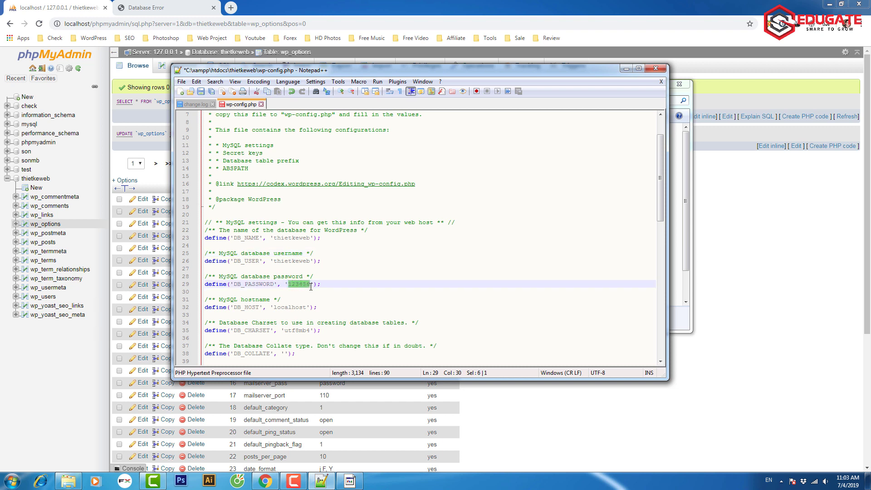
pyautogui.click(371, 281)
pyautogui.click(289, 239)
pyautogui.click(289, 262)
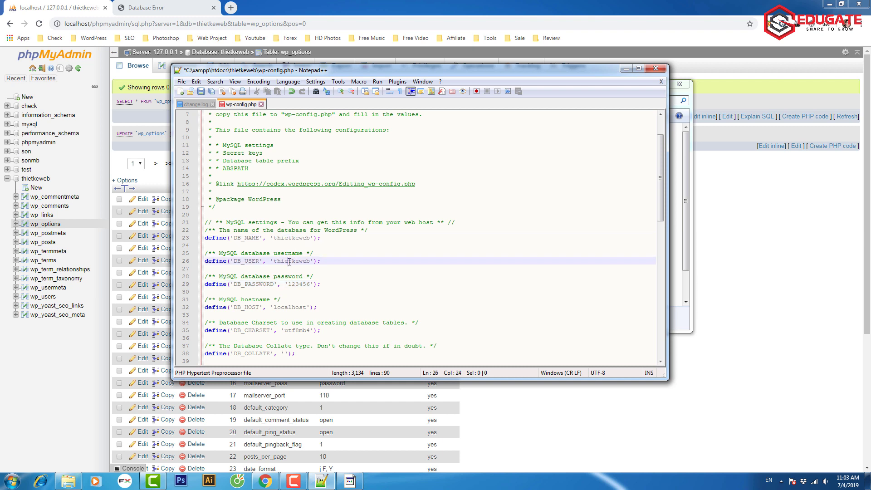
pyautogui.click(298, 286)
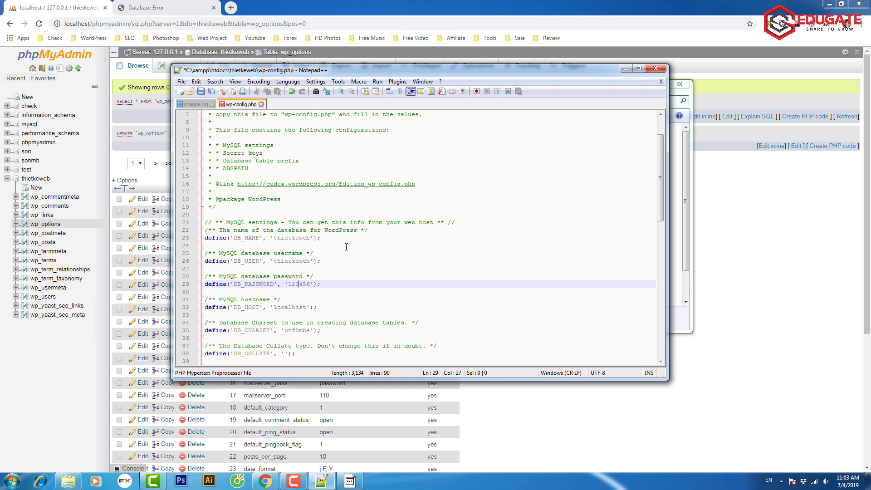
pyautogui.hotkey('ctrl', 's')
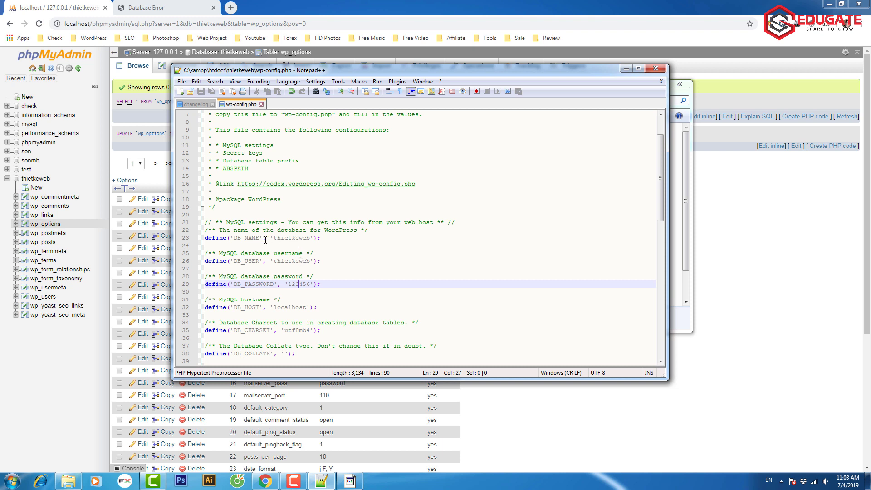
pyautogui.click(298, 239)
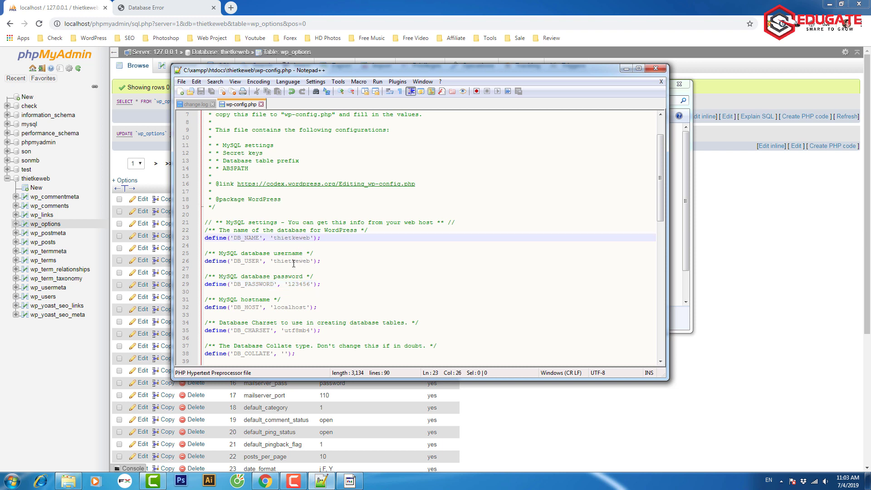
pyautogui.click(293, 262)
pyautogui.click(306, 285)
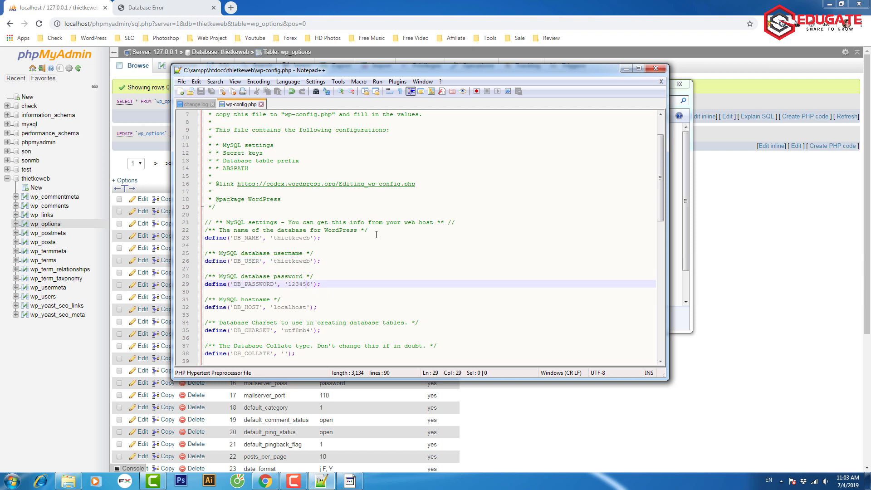
pyautogui.click(656, 68)
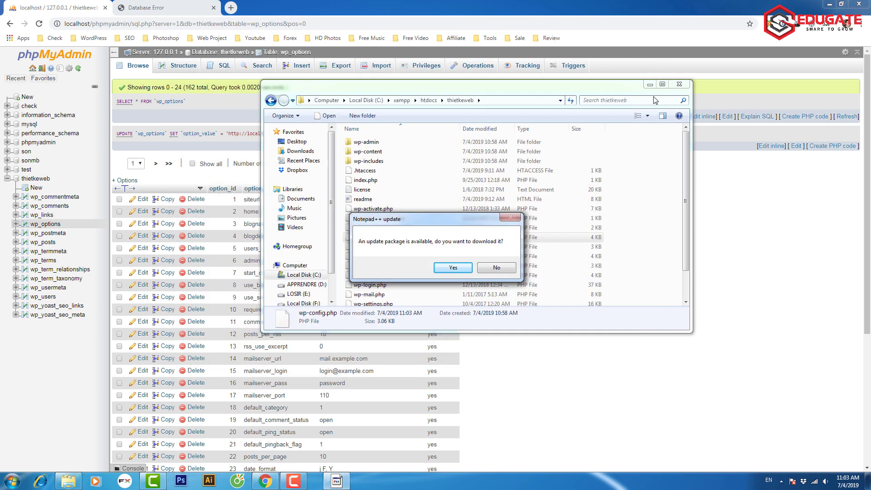
pyautogui.click(497, 268)
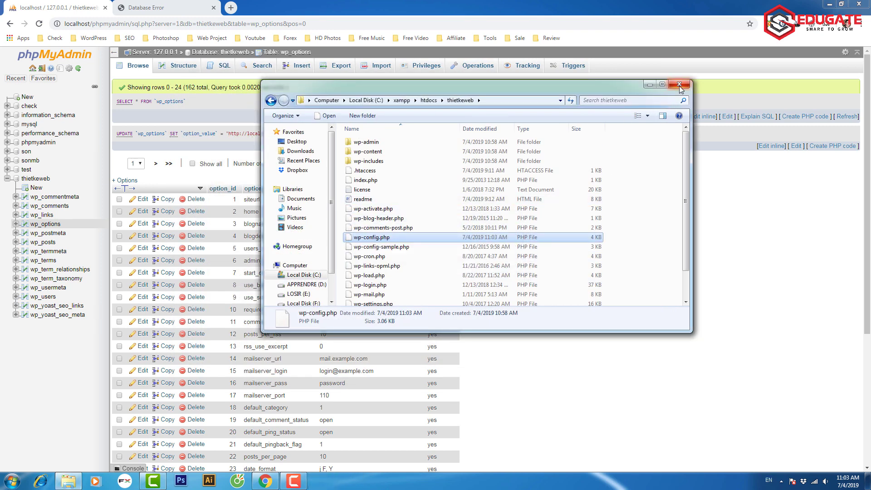
pyautogui.click(679, 84)
pyautogui.click(203, 3)
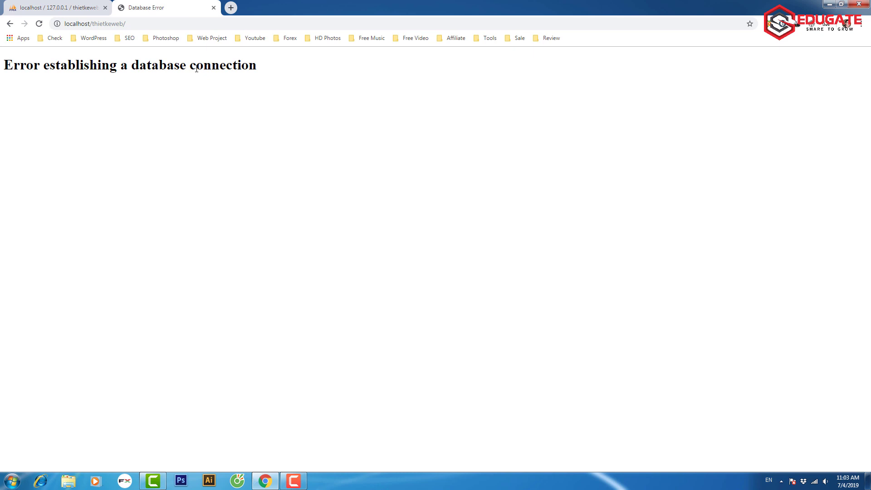
pyautogui.click(130, 23)
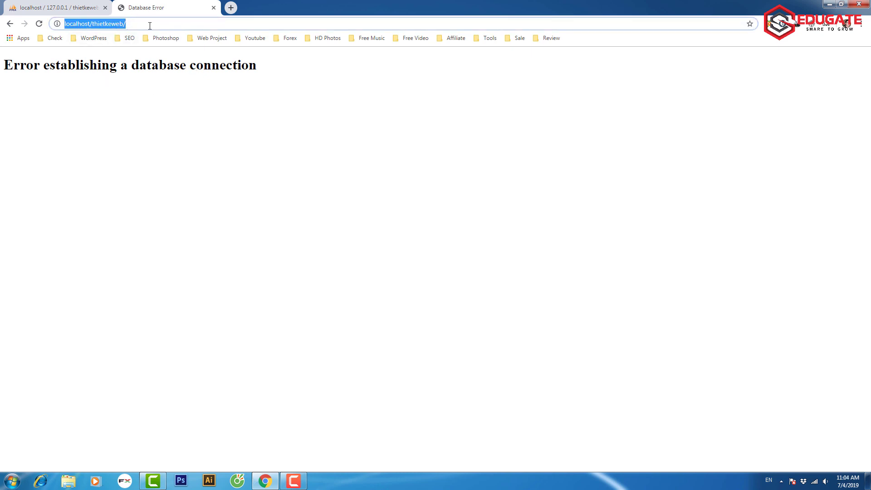
pyautogui.press('Return')
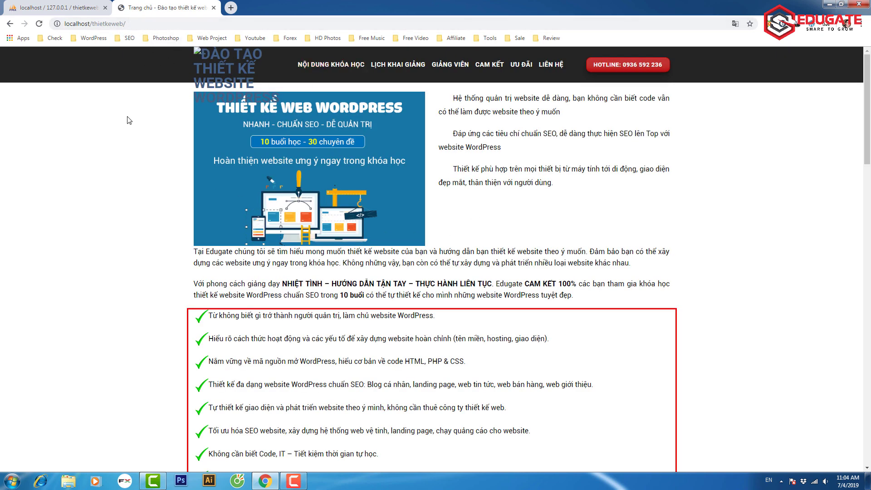
pyautogui.click(127, 25)
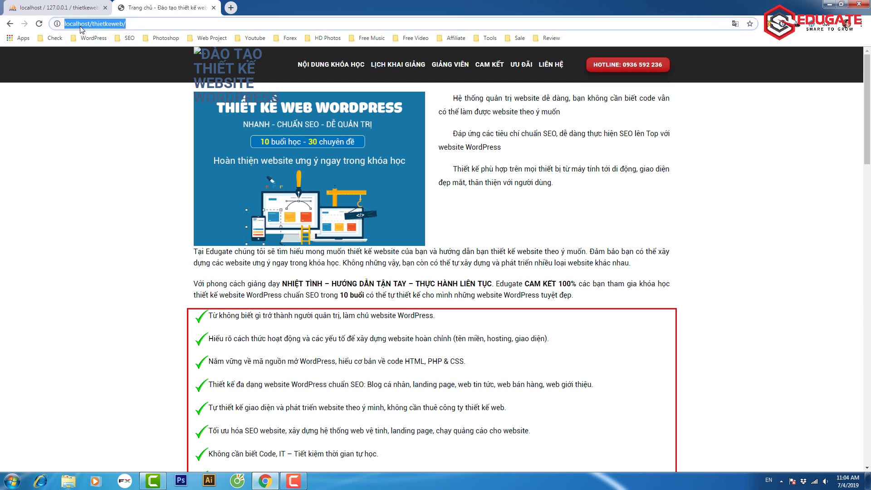
pyautogui.click(116, 25)
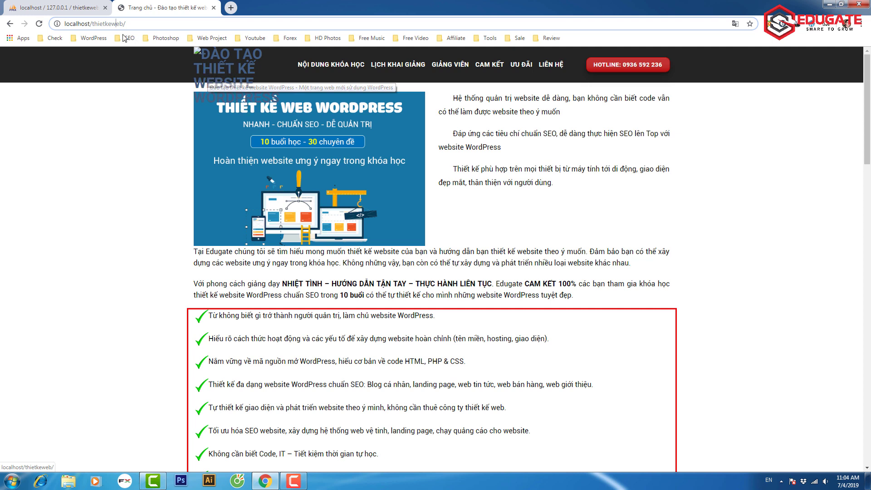
pyautogui.moveTo(95, 23); pyautogui.dragTo(211, 85)
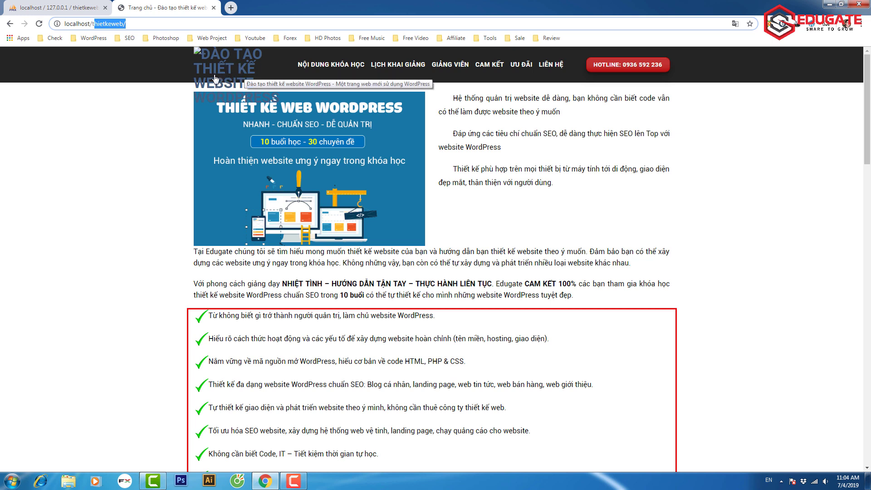
pyautogui.click(143, 23)
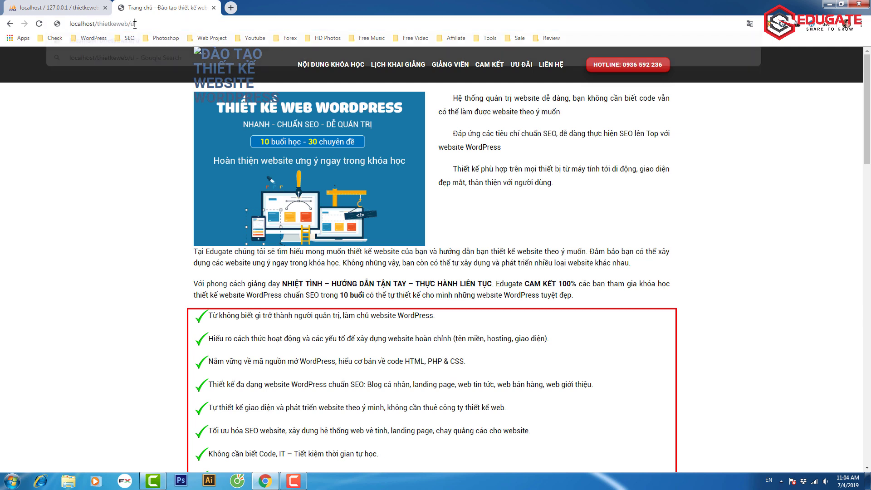
# - Open localhost/thietkeweb/wp-admin and log in with the saved admin username and its password
pyautogui.write('wp-a')
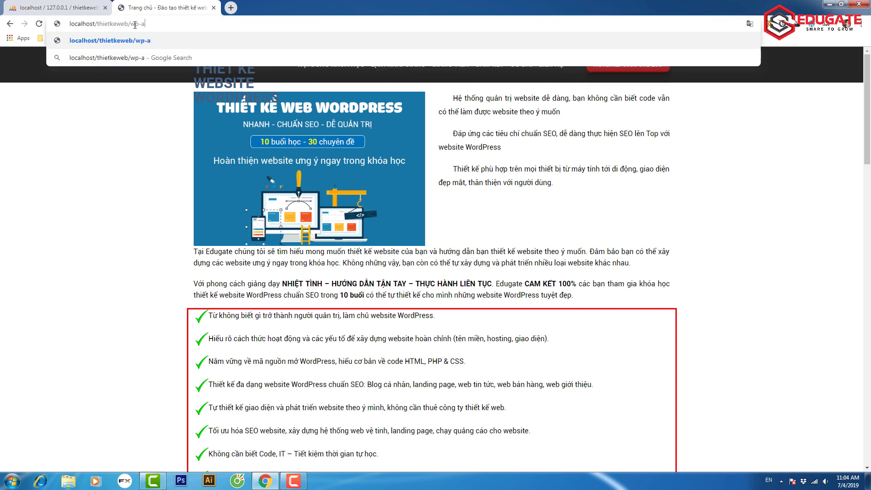
pyautogui.write('dmin')
pyautogui.press('Return')
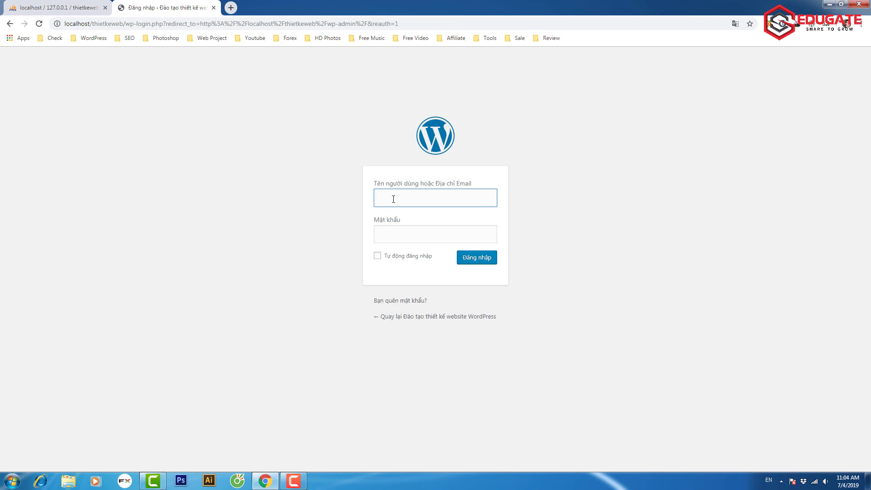
pyautogui.write('dao')
pyautogui.press('Down')
pyautogui.press('Return')
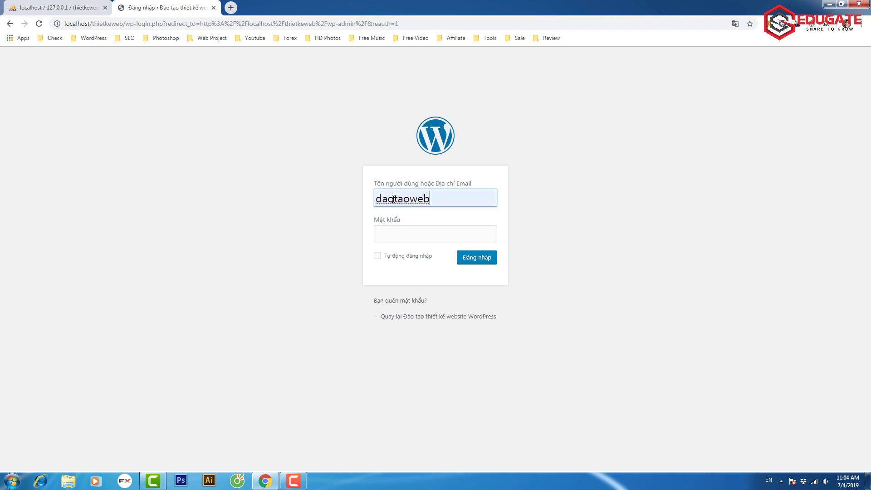
pyautogui.press('Tab')
pyautogui.write('123456')
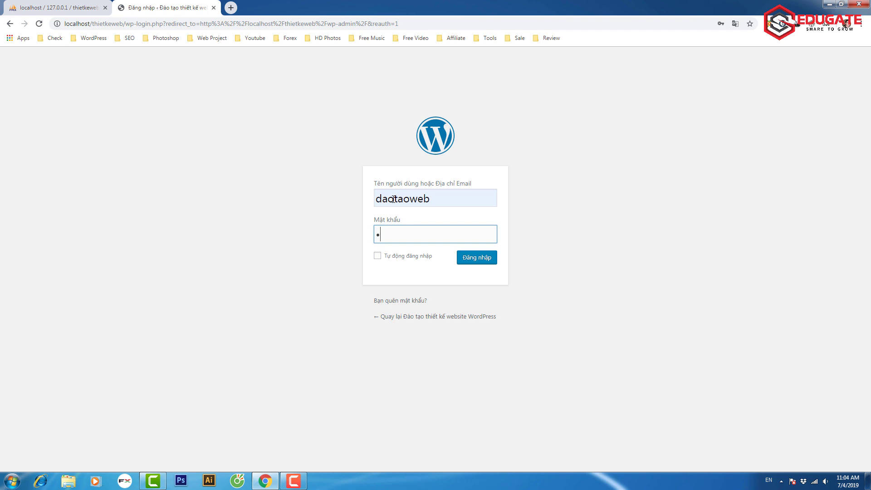
pyautogui.press('Return')
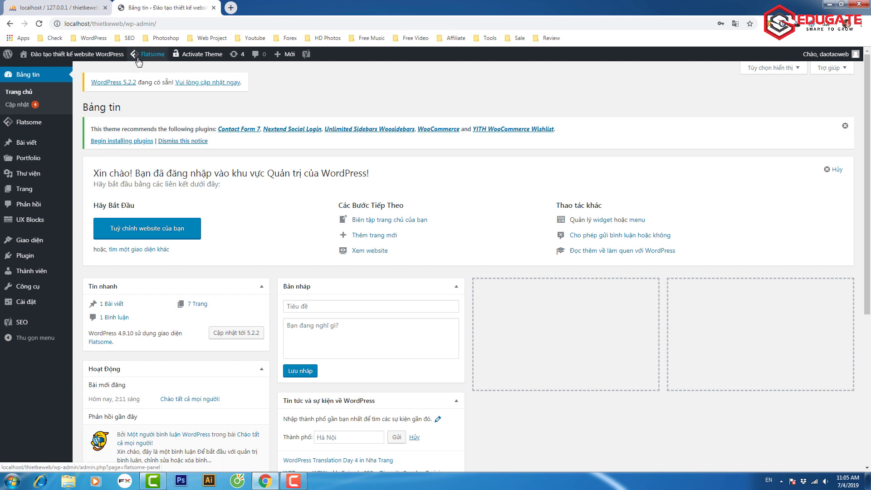
# - Open the Flatsome Theme Options Header settings in the Customizer
pyautogui.moveTo(141, 60)
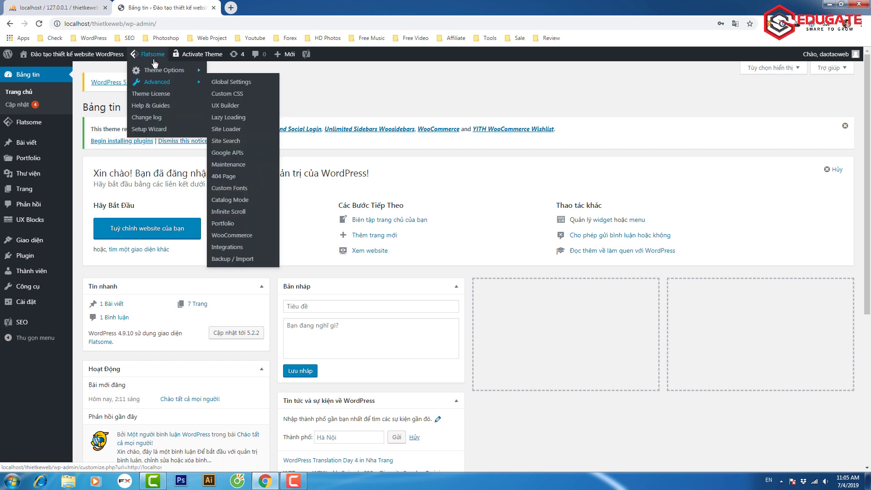
pyautogui.moveTo(156, 74)
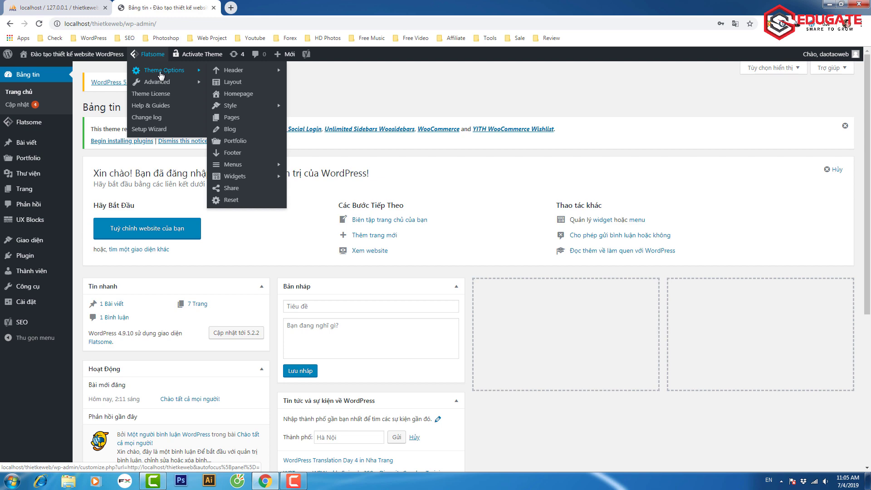
pyautogui.moveTo(236, 71)
pyautogui.click(313, 72)
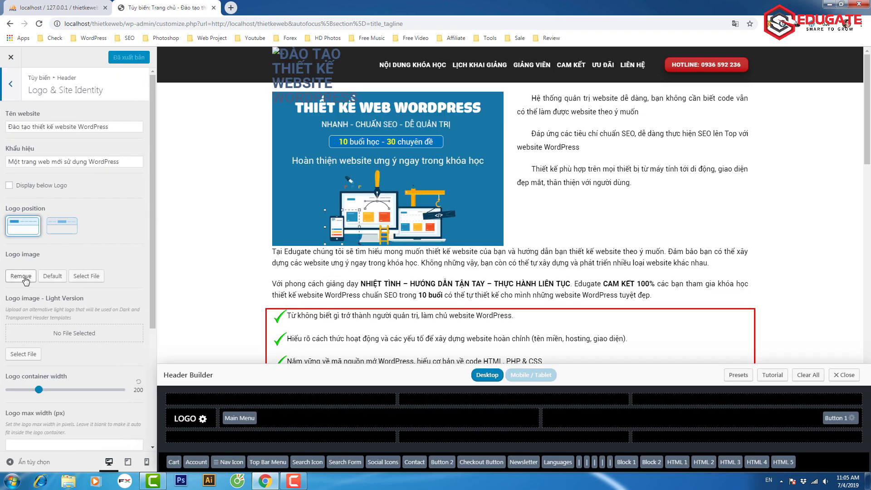
# - Swap the header logo for the SKY GATE image, publish, and close the Customizer
pyautogui.click(24, 280)
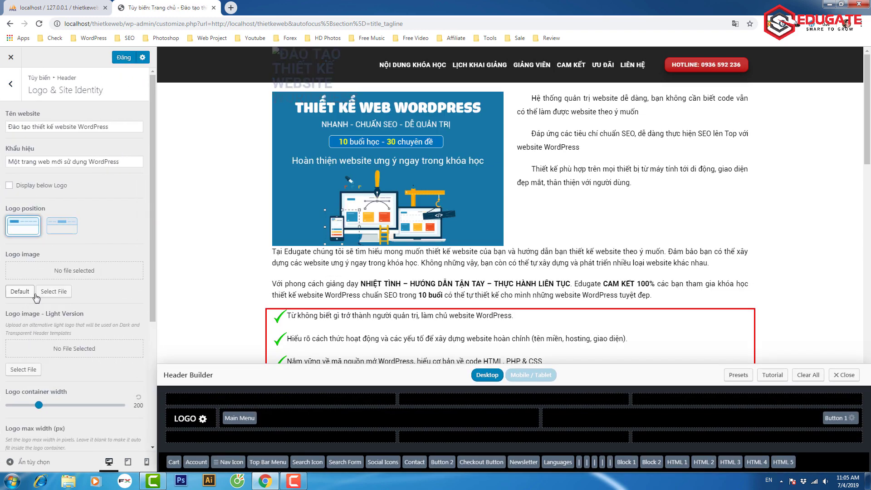
pyautogui.click(54, 293)
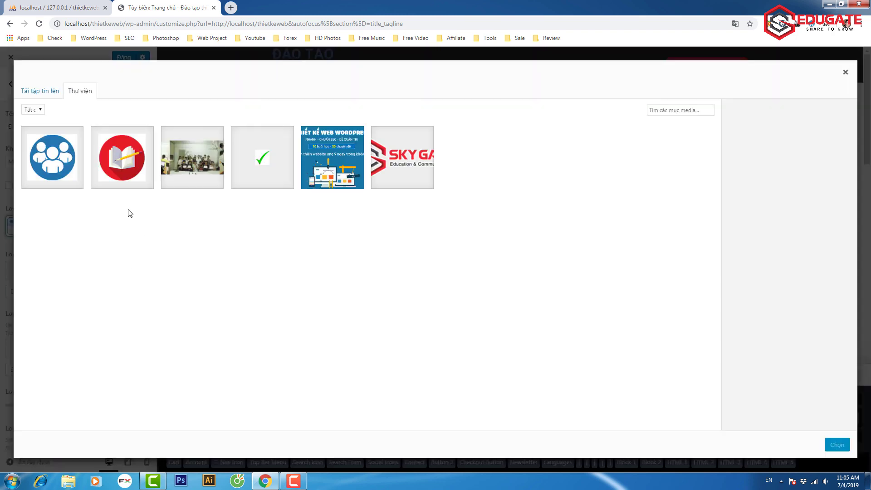
pyautogui.click(394, 157)
pyautogui.click(833, 446)
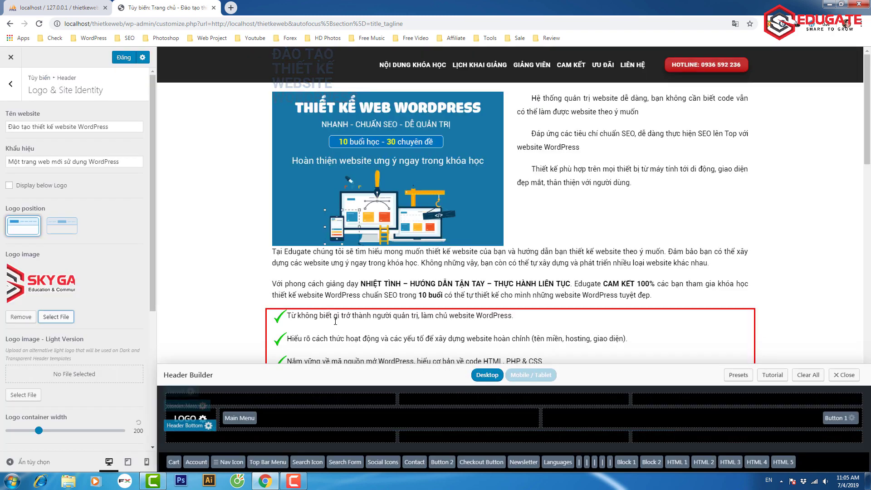
pyautogui.click(130, 58)
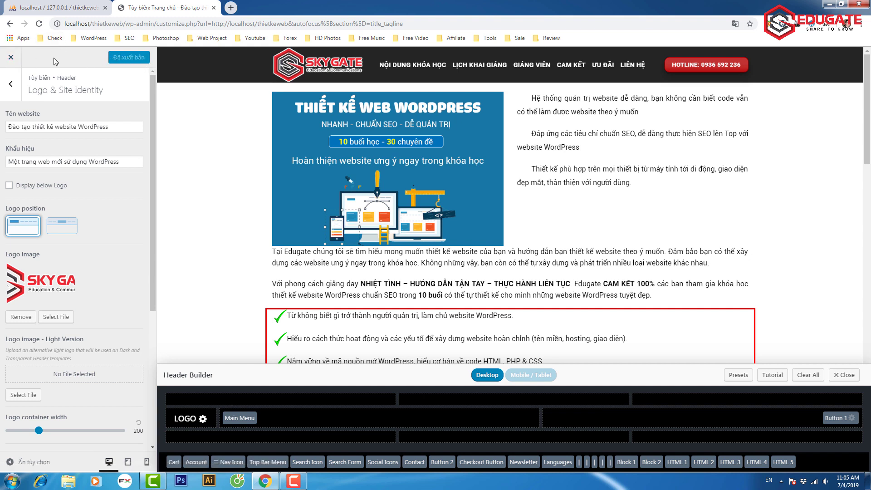
pyautogui.click(11, 57)
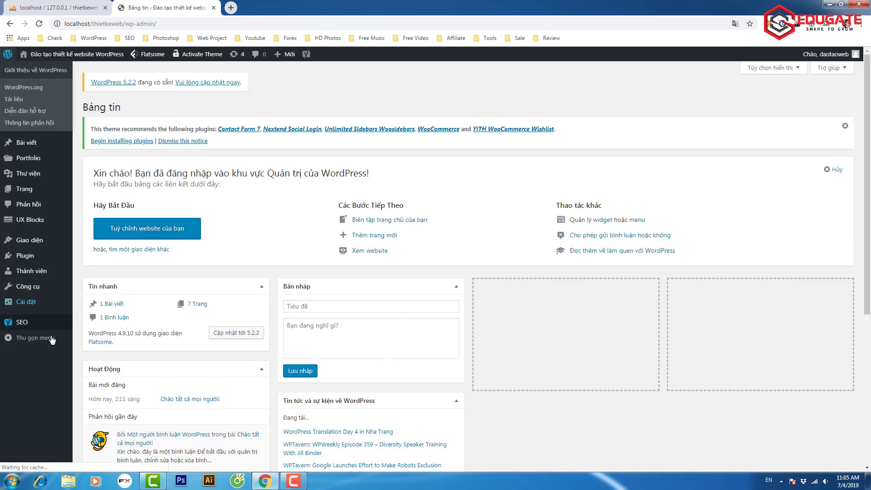
# - Save the Post name permalink structure in Settings > Permalinks
pyautogui.moveTo(27, 302)
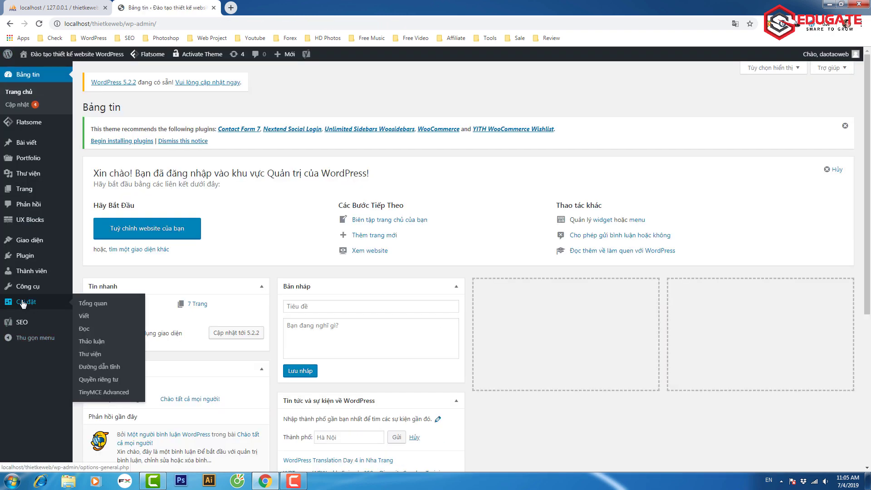
pyautogui.click(100, 369)
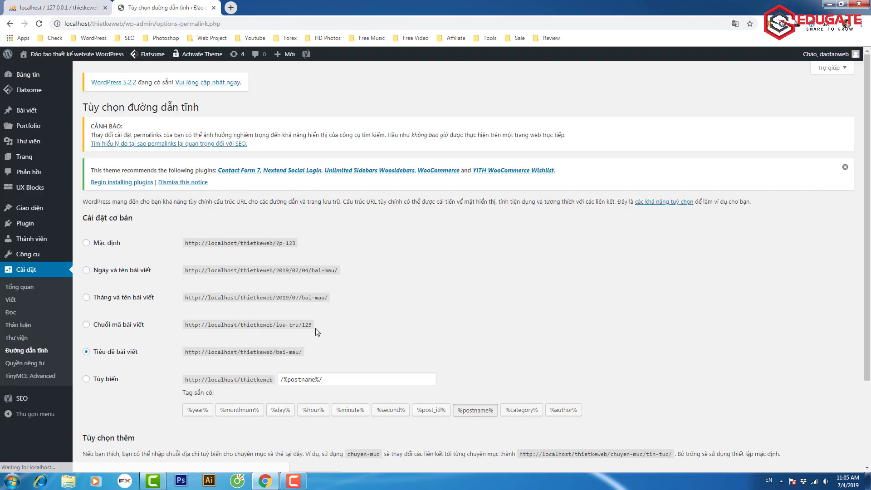
pyautogui.scroll(-2, 317, 332)
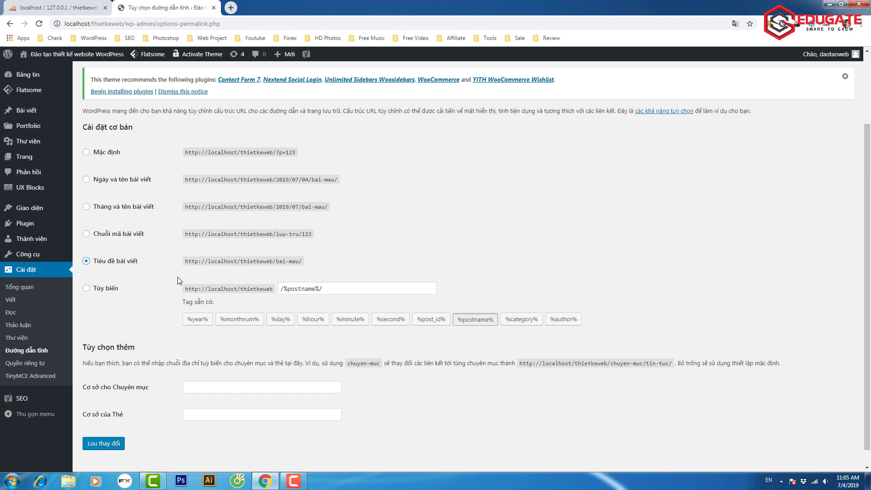
pyautogui.scroll(-1, 180, 282)
pyautogui.click(104, 427)
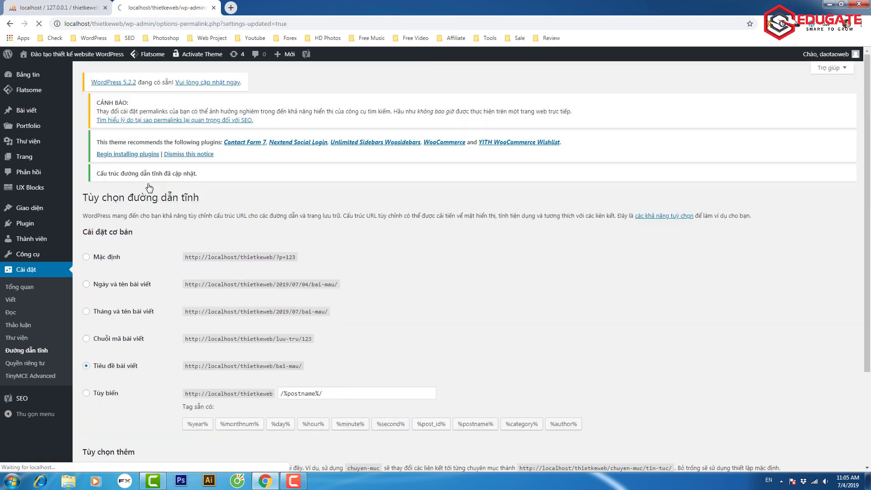
# - View the thietkeweb homepage in a new tab, showing the SKY GATE logo
pyautogui.click(82, 59)
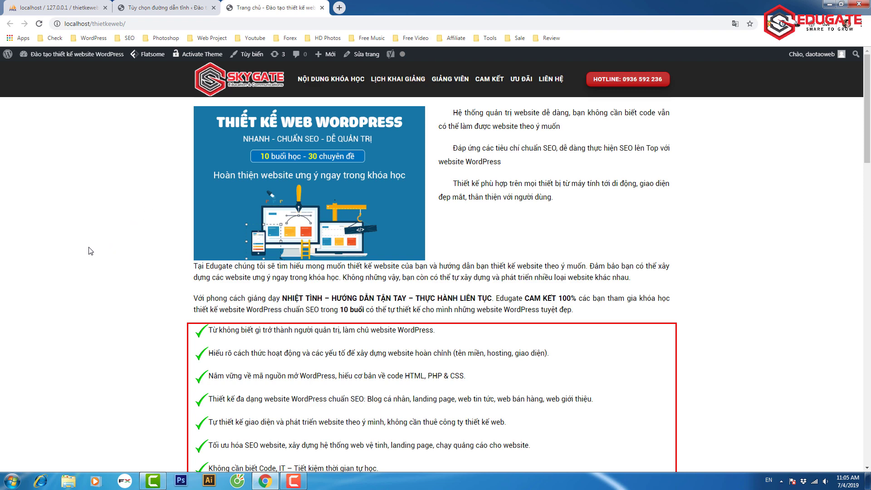
pyautogui.scroll(-15, 89, 251)
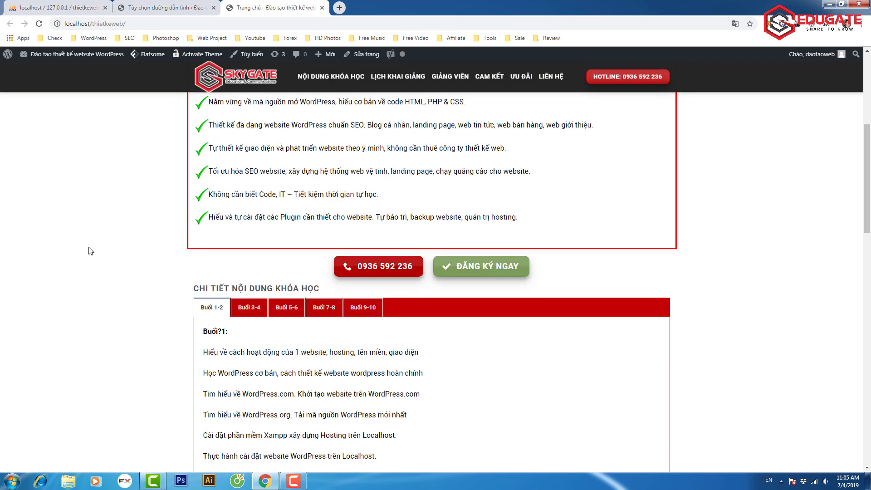
pyautogui.scroll(15, 90, 251)
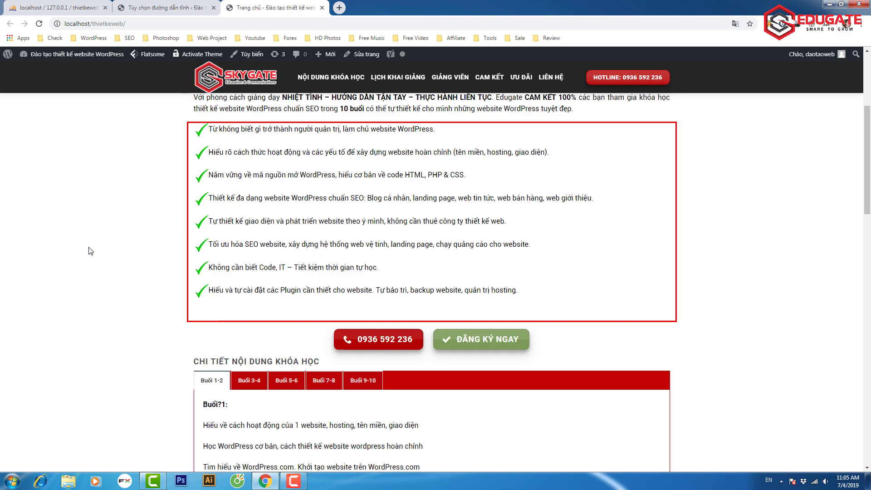